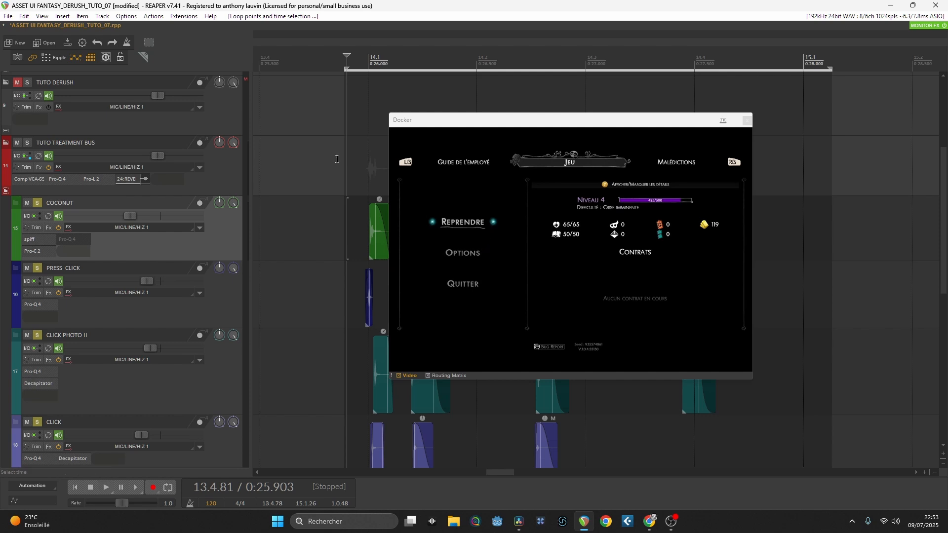
Step: Play the soloed click layers together from before 14.1, and move the floating video window clear of the COCONUT items
key(space)
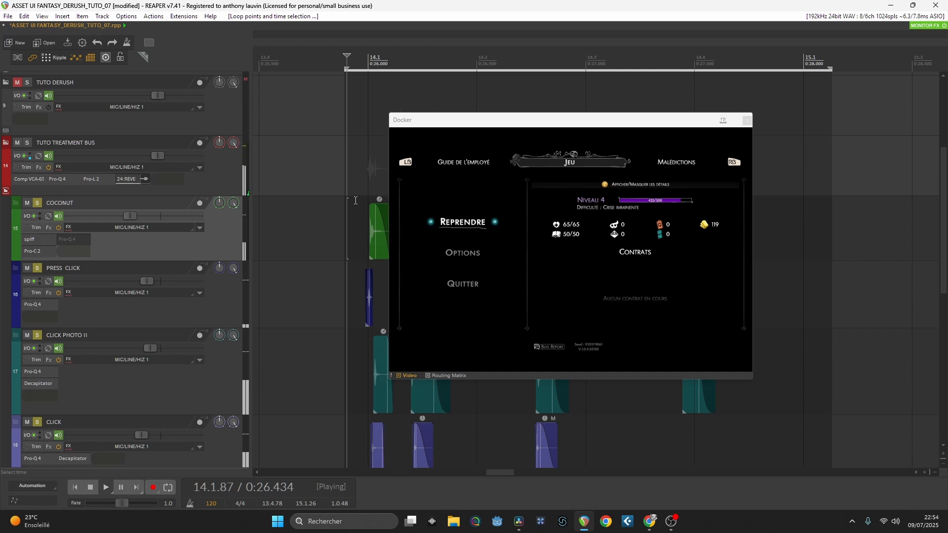
key(space)
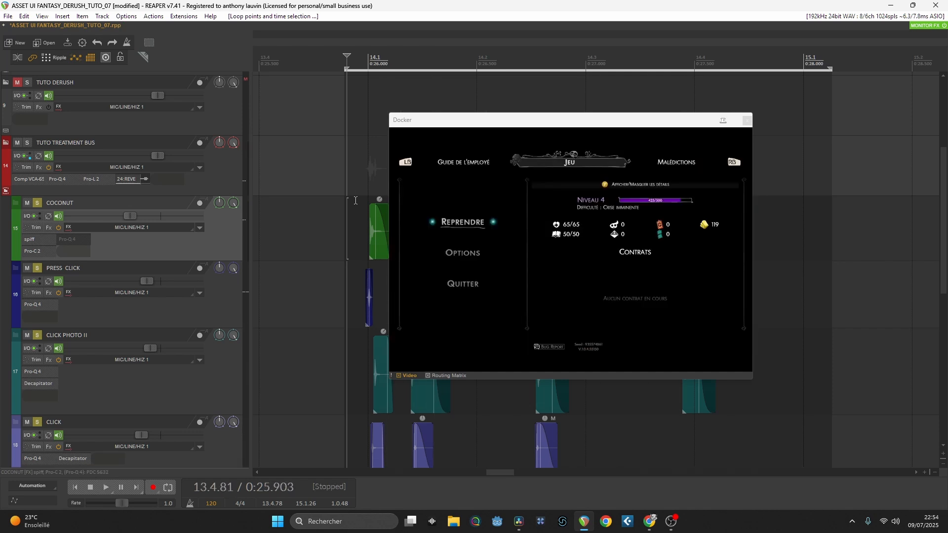
drag(458, 124, 502, 123)
drag(503, 124, 457, 273)
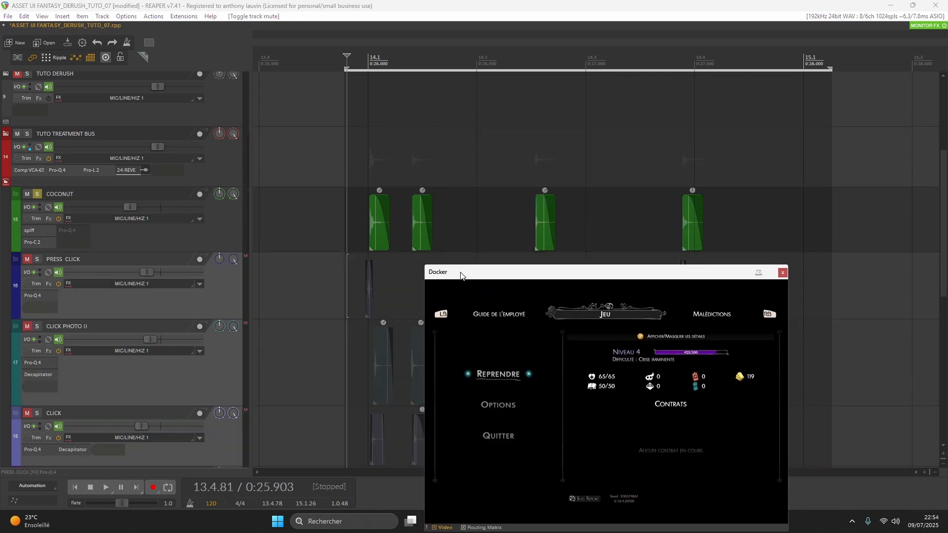
Step: Audition the COCONUT track on its own and inspect the settings of its spiff plugin
key(space)
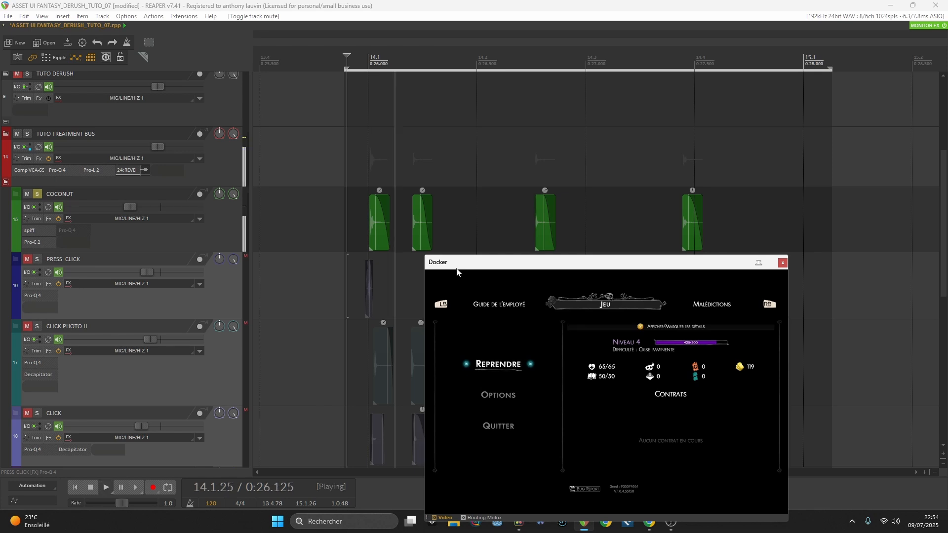
key(space)
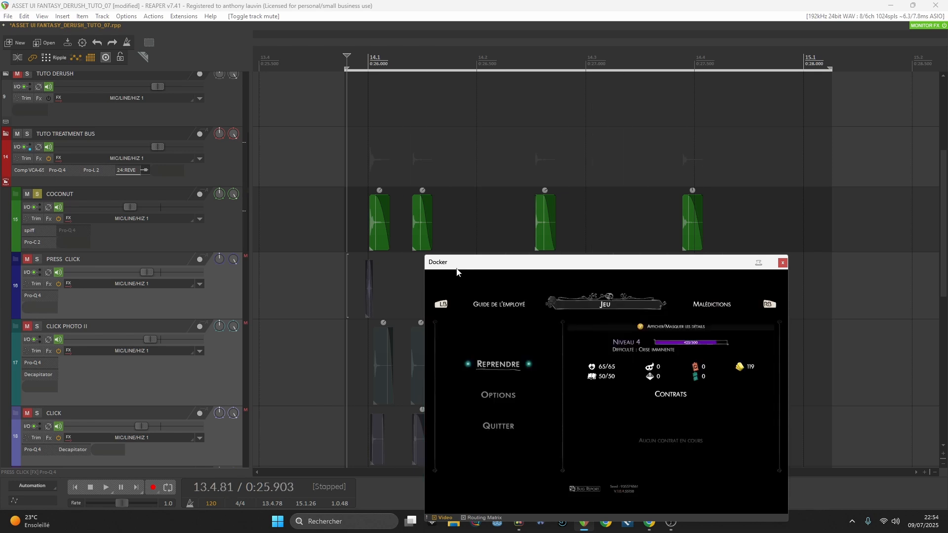
drag(457, 273, 499, 153)
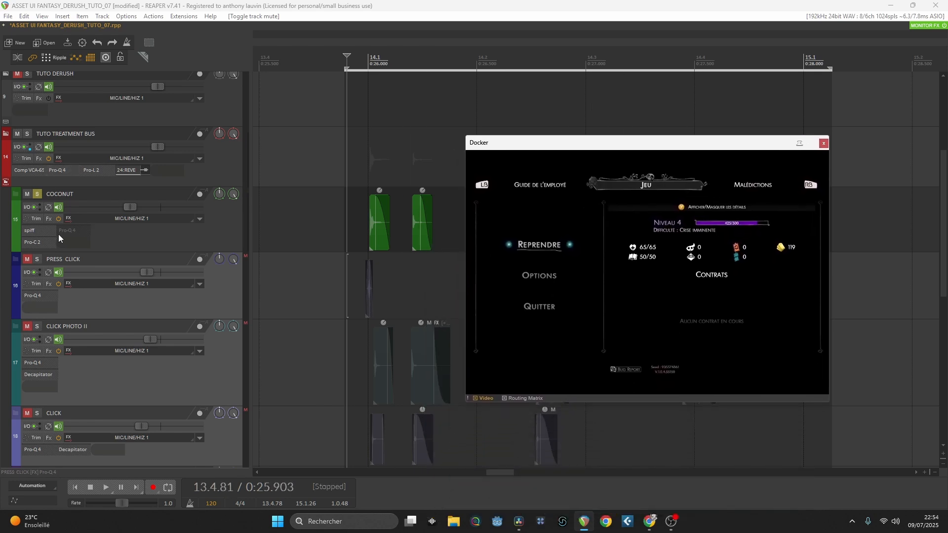
click(46, 228)
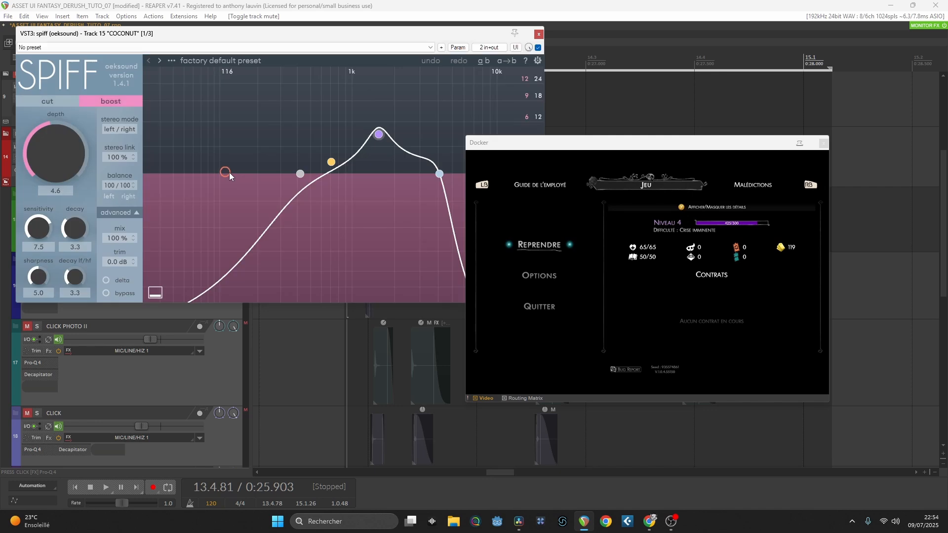
click(539, 34)
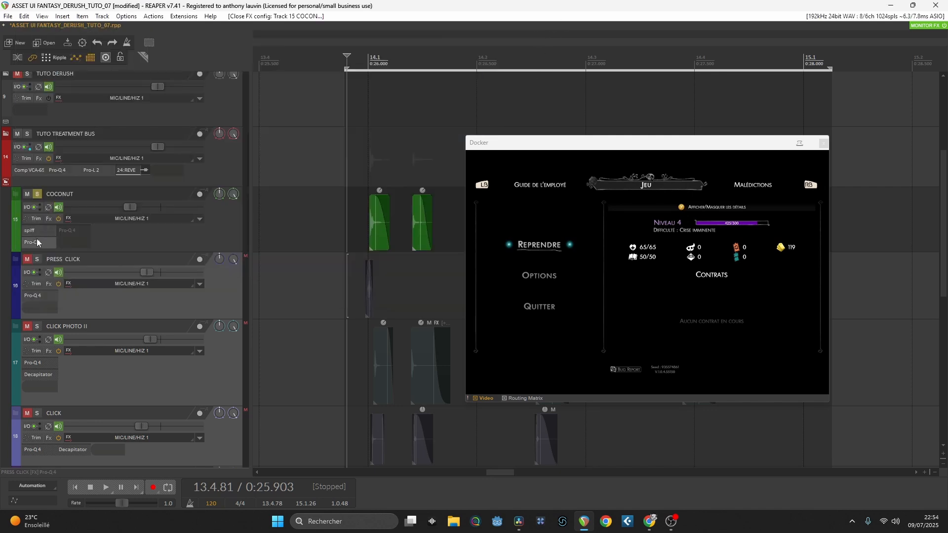
Step: Solo the PRESS CLICK track, audition its sound several times around 14.1, and open its Pro-Q 4 equalizer
click(37, 259)
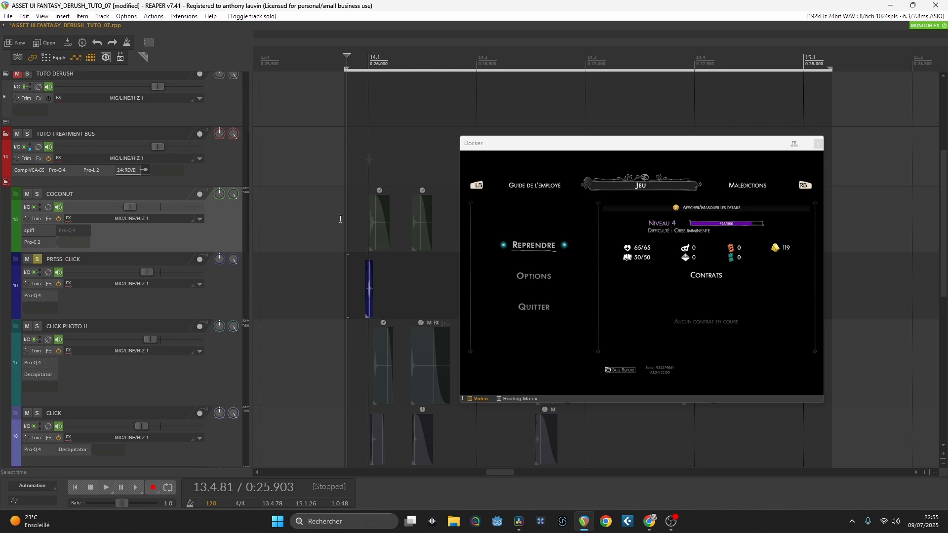
scroll(378, 208, up, 3)
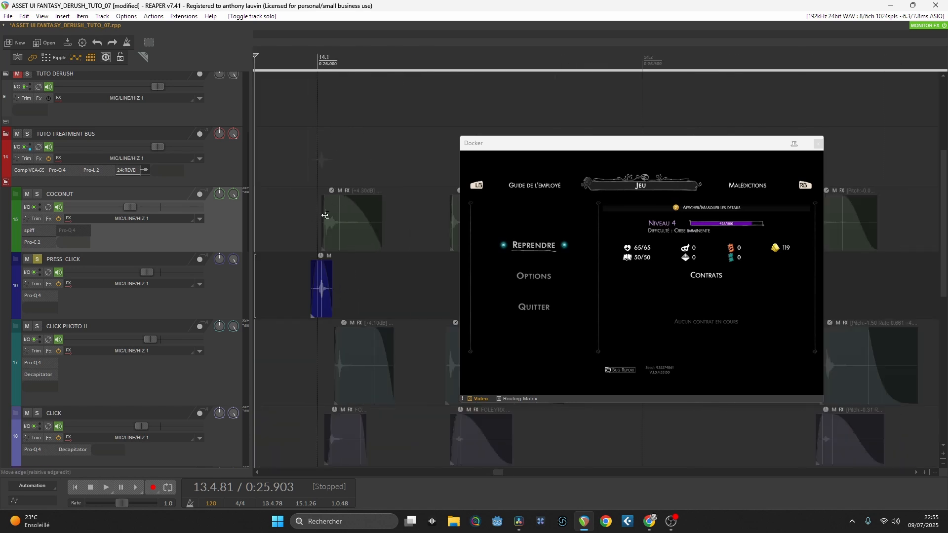
scroll(345, 221, left, 2)
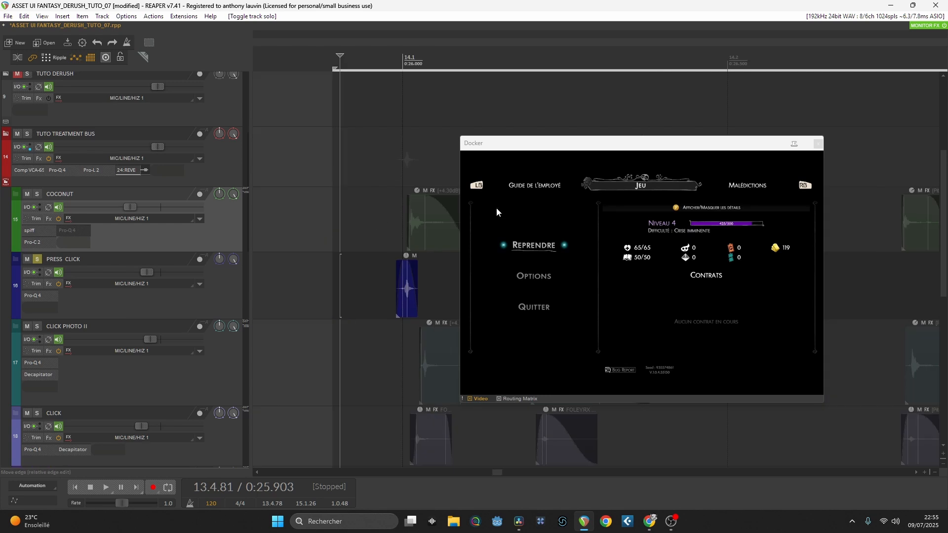
key(space)
key(space)
key(space)
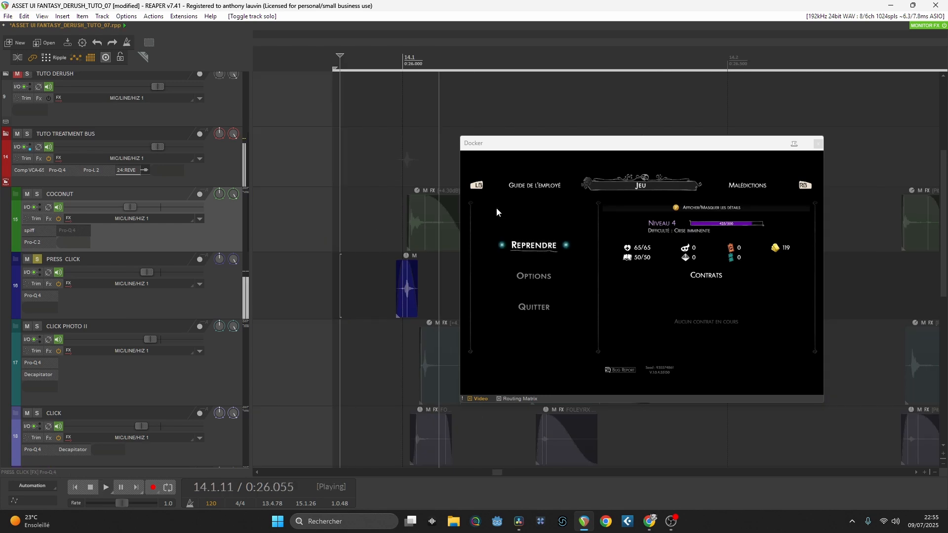
key(space)
key(space)
key(space)
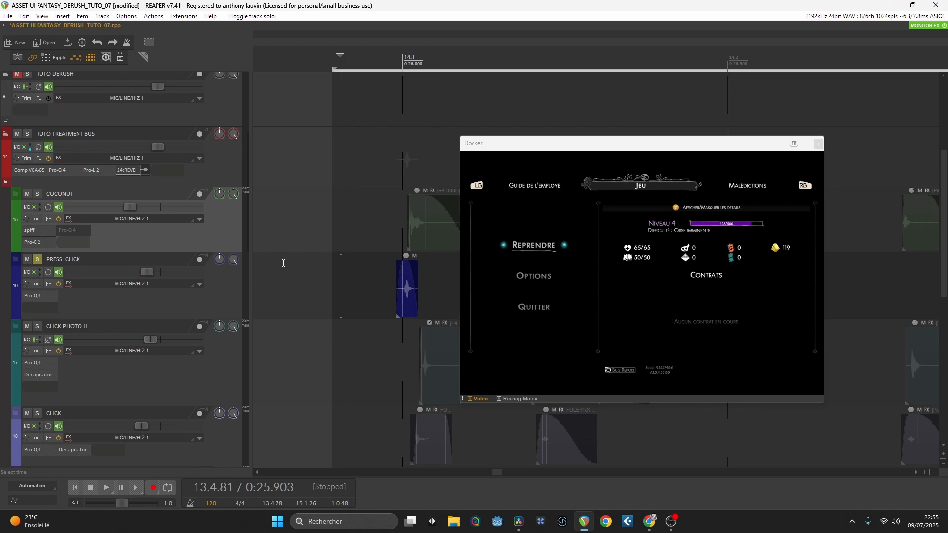
click(34, 296)
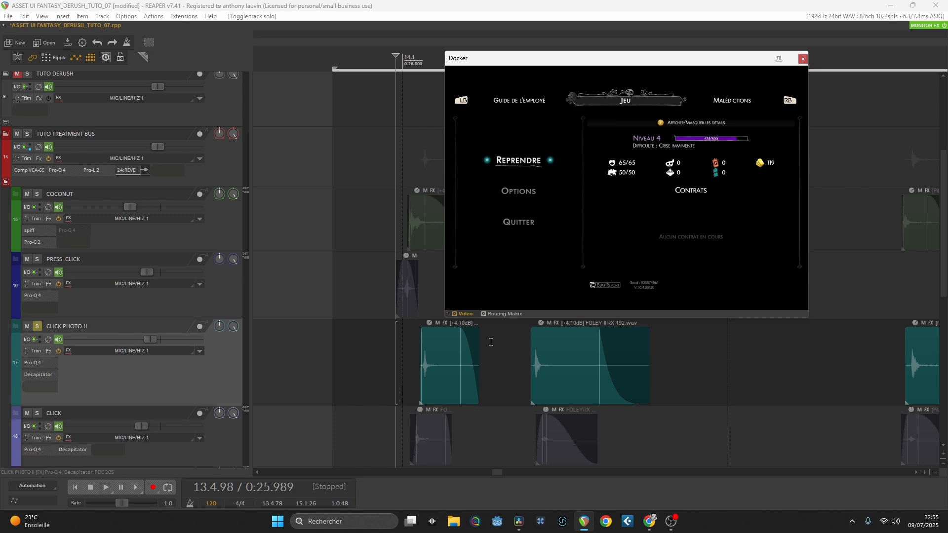
Step: Audition the soloed CLICK PHOTO II track from around 14.1 and again from 14.2.45
key(space)
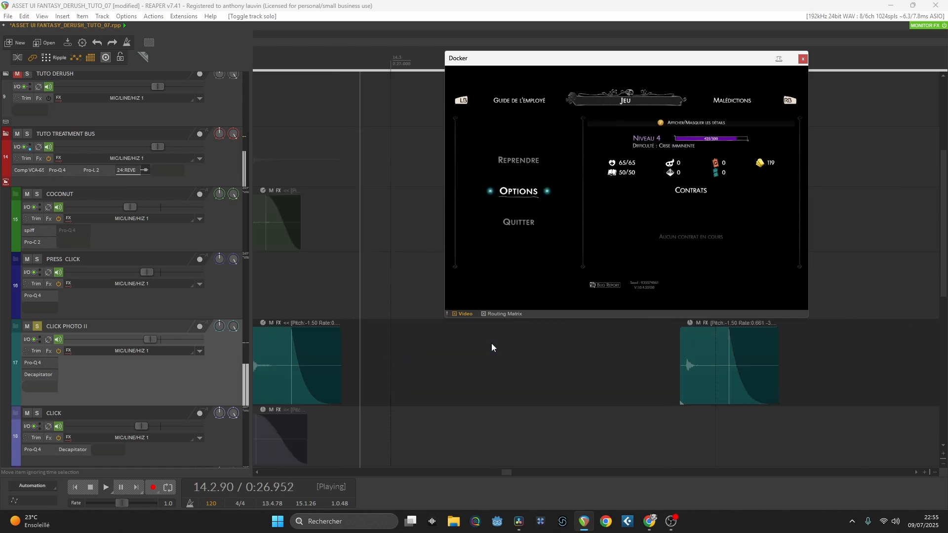
key(space)
scroll(317, 311, down, 2)
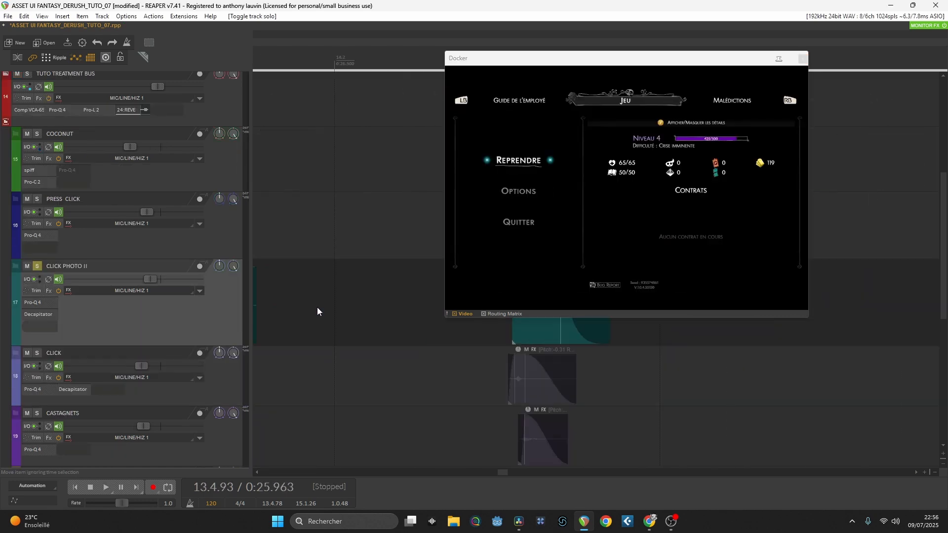
click(481, 353)
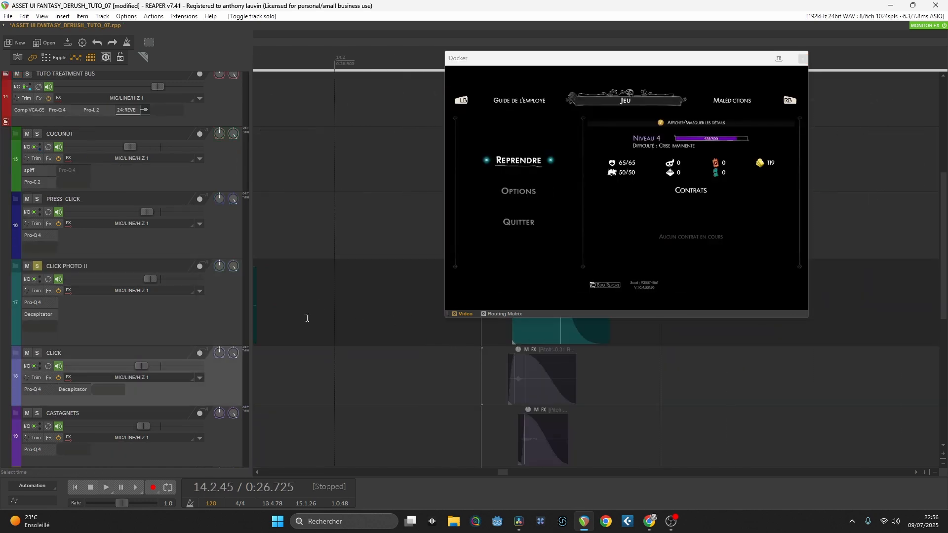
click(238, 323)
key(space)
key(space)
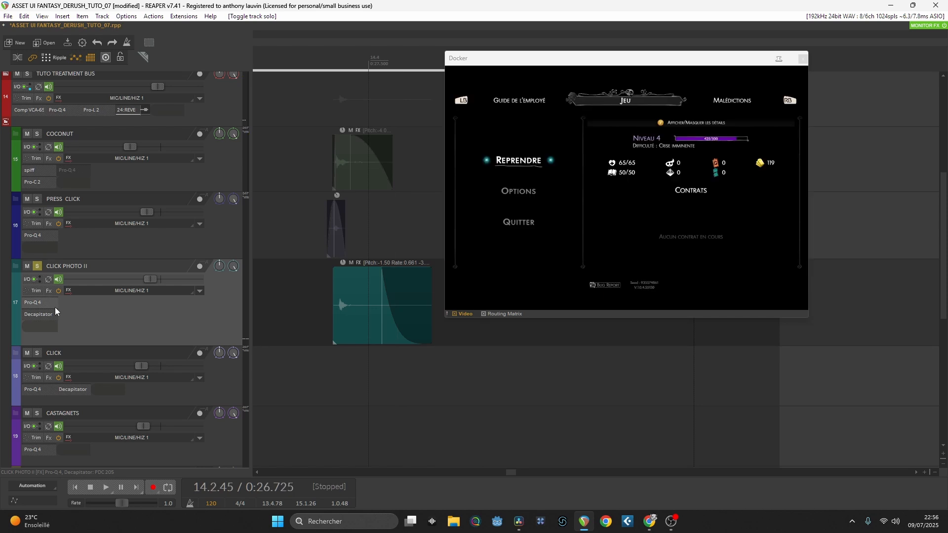
Step: Inspect the Pro-Q 4 equalizer on CLICK PHOTO II and select that track's first item near 14.1
click(46, 302)
drag(519, 58, 501, 87)
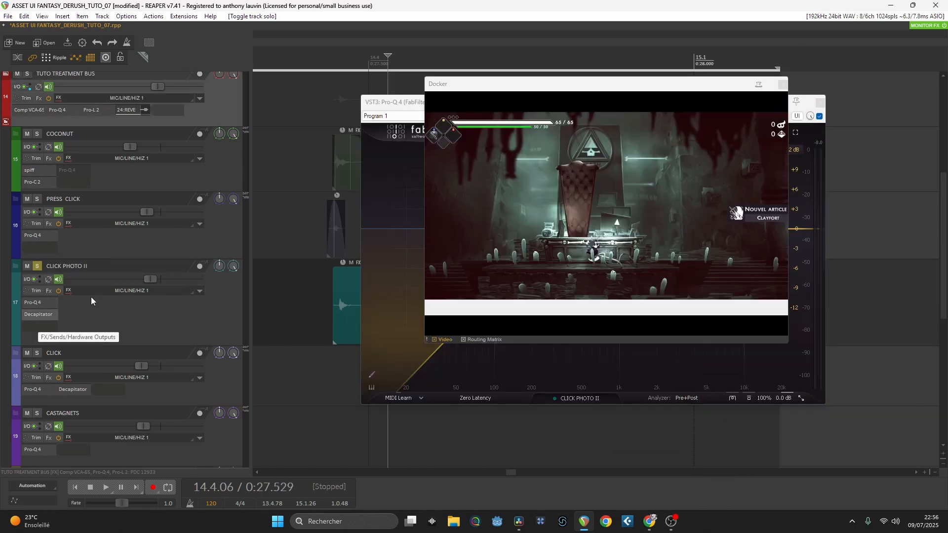
click(354, 312)
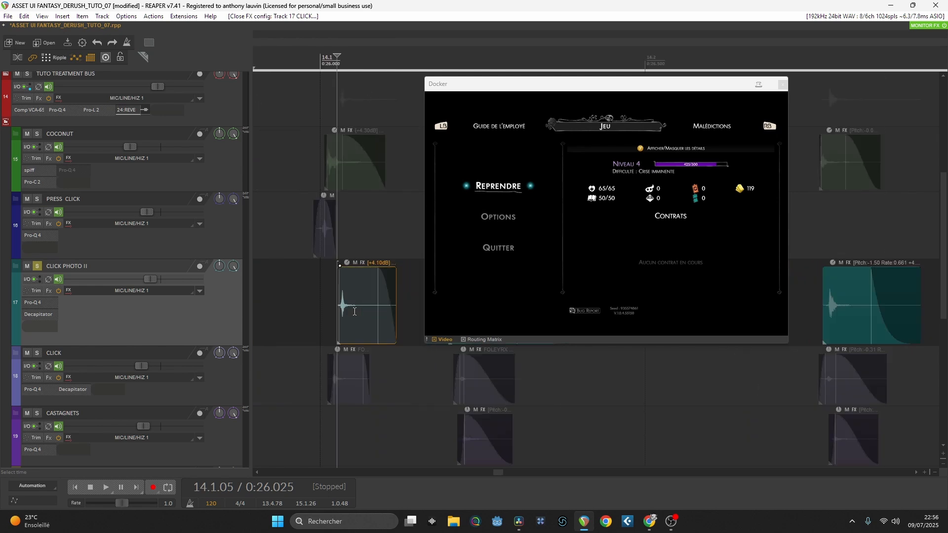
Step: Switch the solo from CLICK PHOTO II to the CLICK track and audition it from just before 14.1
click(37, 266)
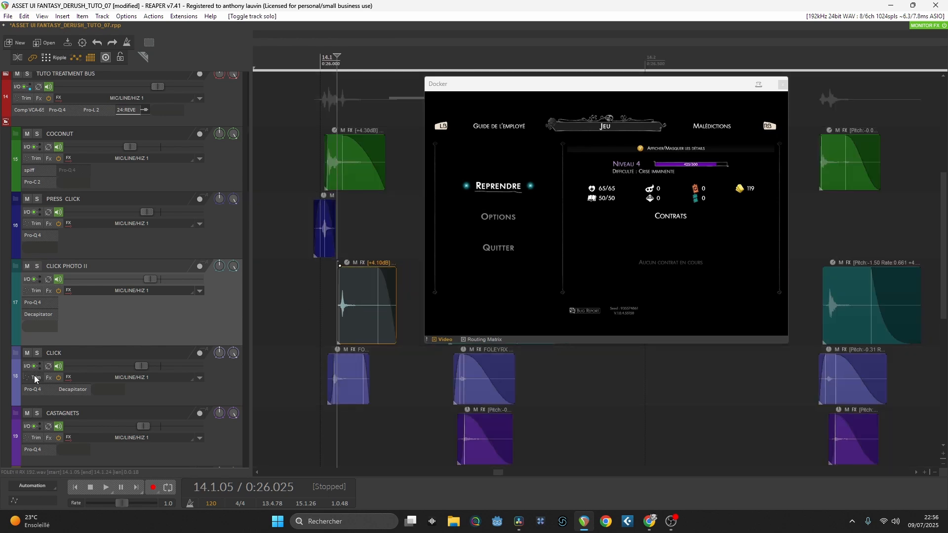
click(37, 353)
click(308, 357)
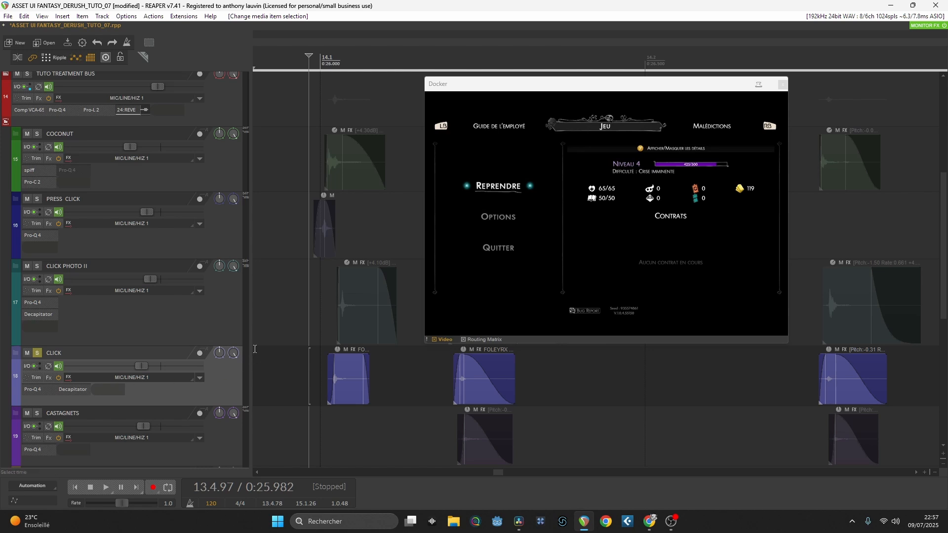
key(space)
key(space)
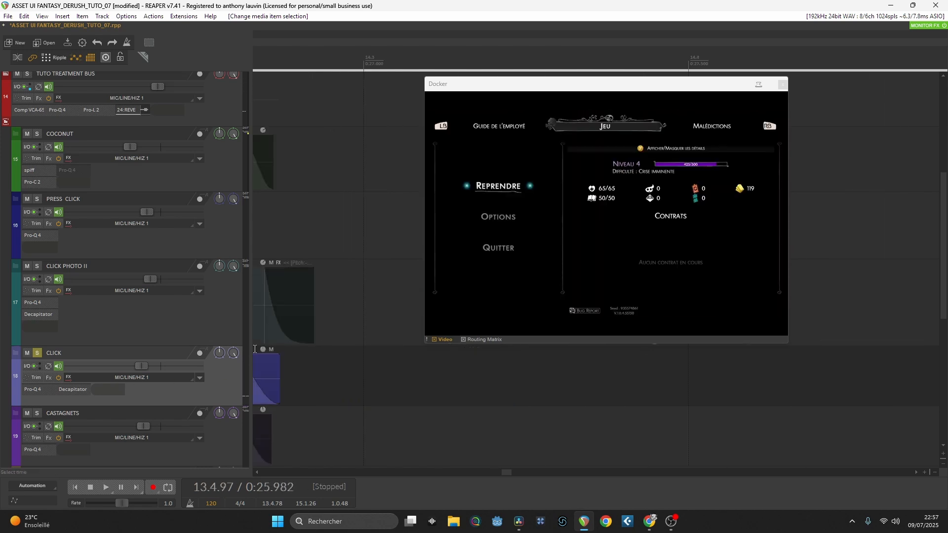
Step: Solo the CASTAGNETS track and audition it several times from just before 14.1
scroll(418, 420, down, 1)
scroll(410, 405, left, 9)
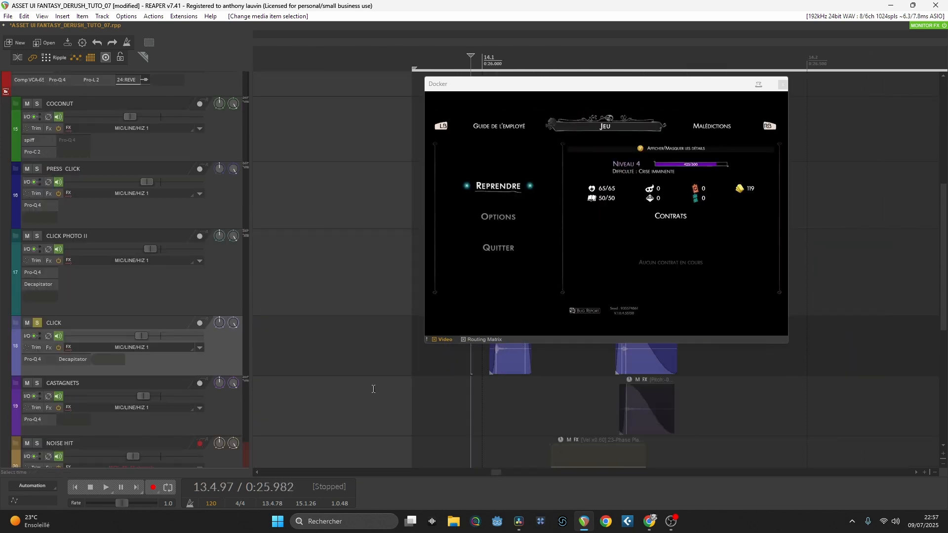
click(37, 384)
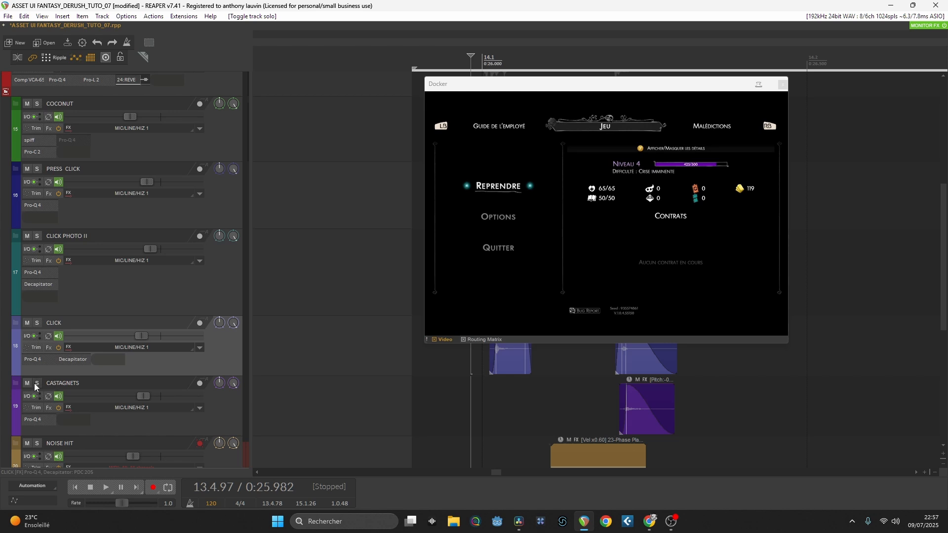
click(506, 418)
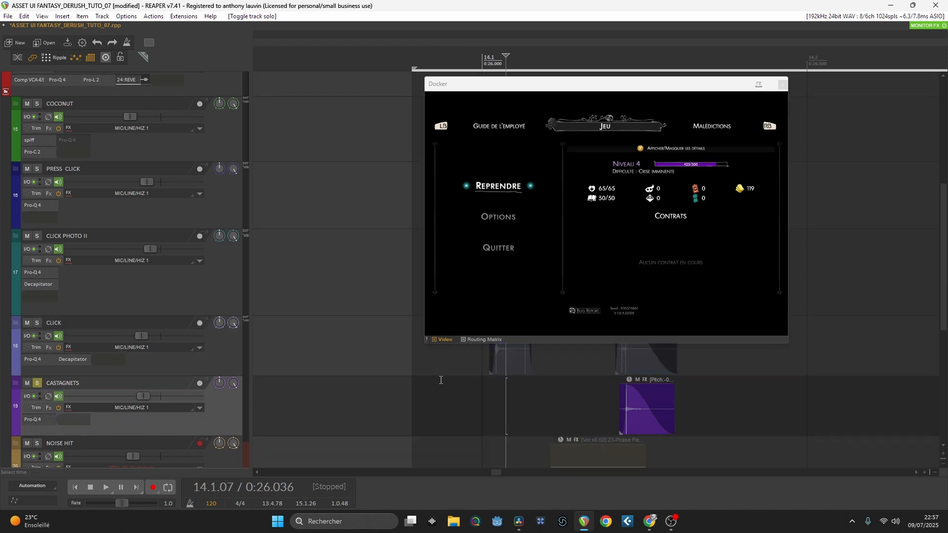
click(449, 383)
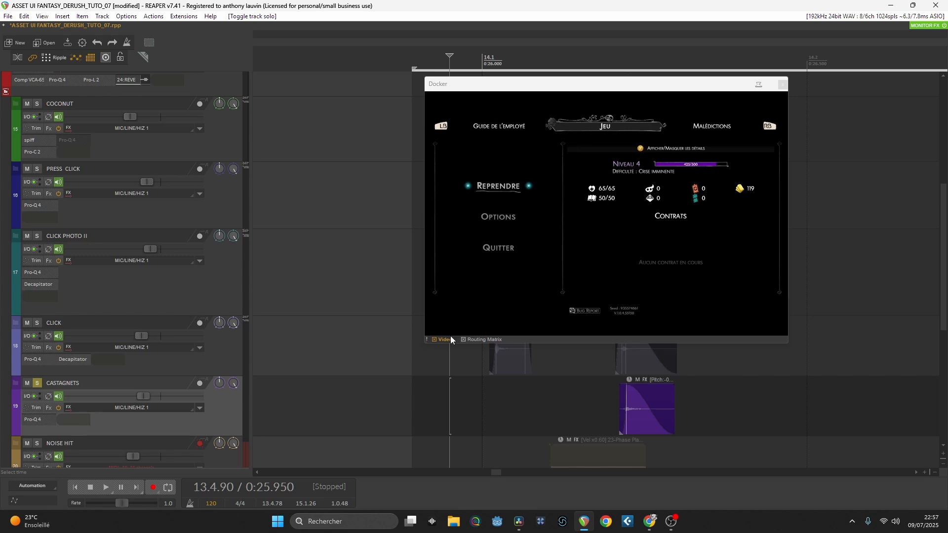
click(426, 361)
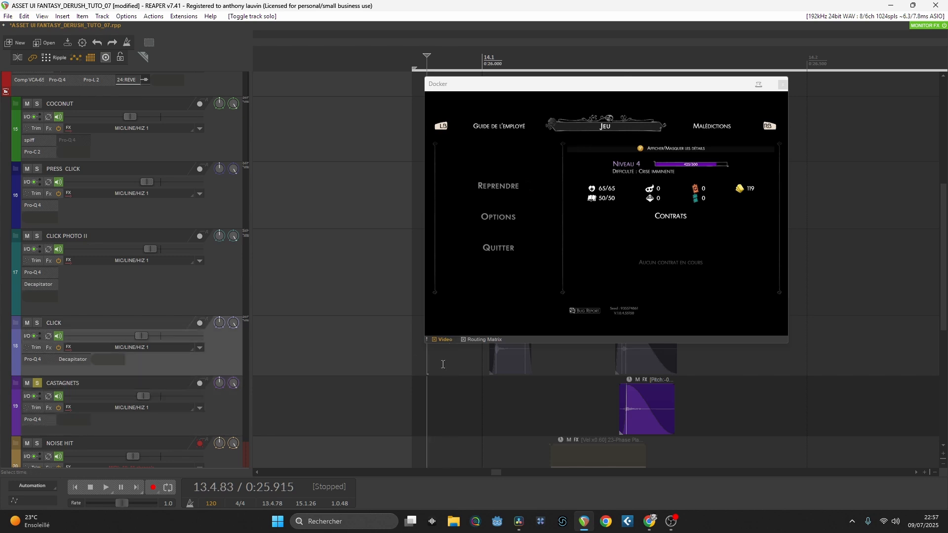
key(space)
key(space)
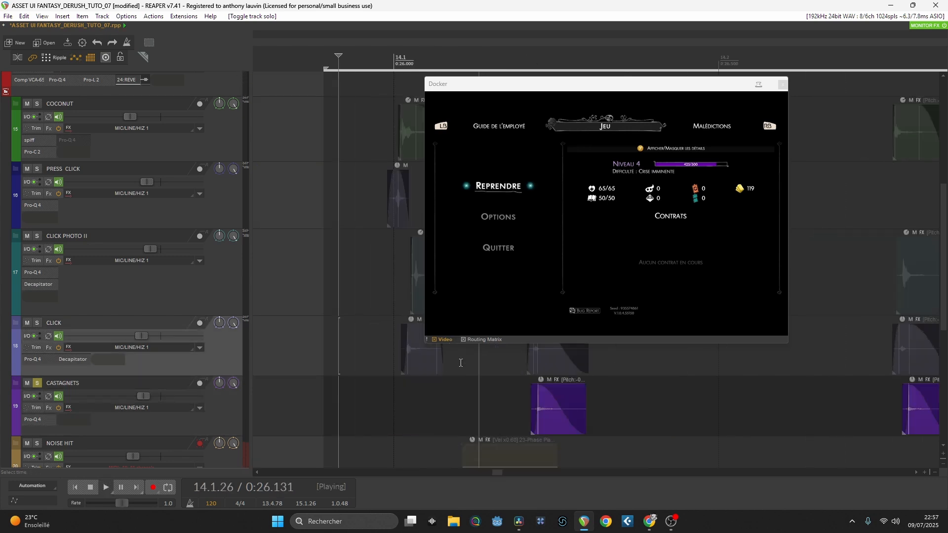
key(space)
key(space)
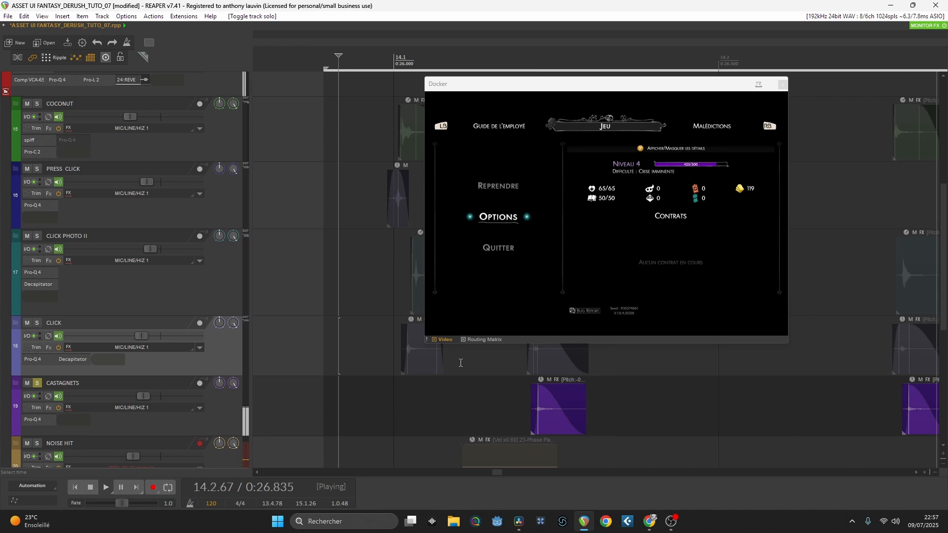
key(space)
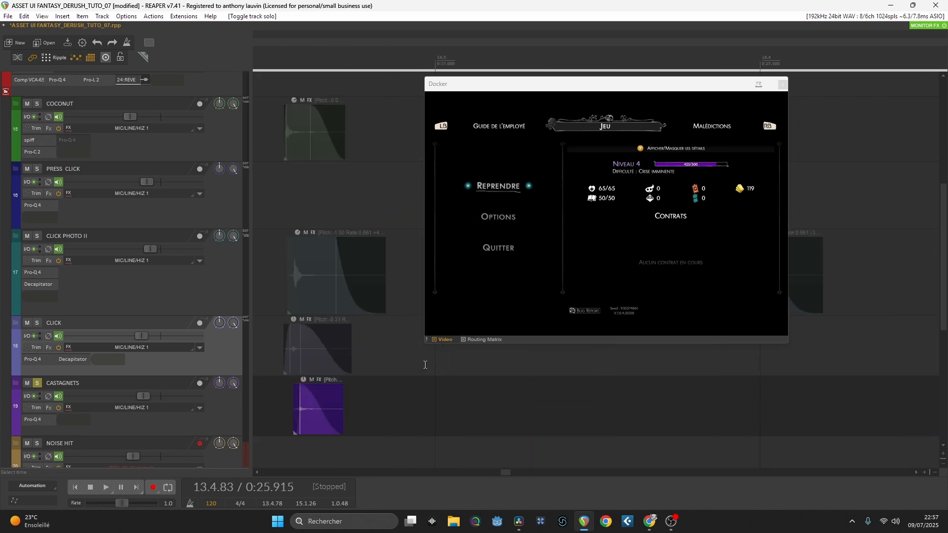
Step: Solo the NOISE HIT track (track 20) and place the edit cursor just before 14.1
scroll(427, 393, left, 5)
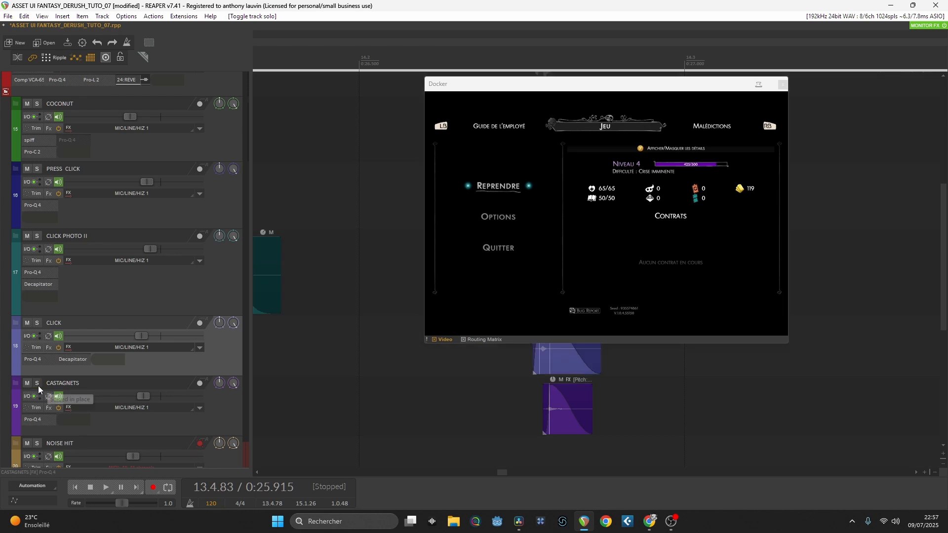
scroll(168, 397, down, 1)
scroll(349, 372, down, 2)
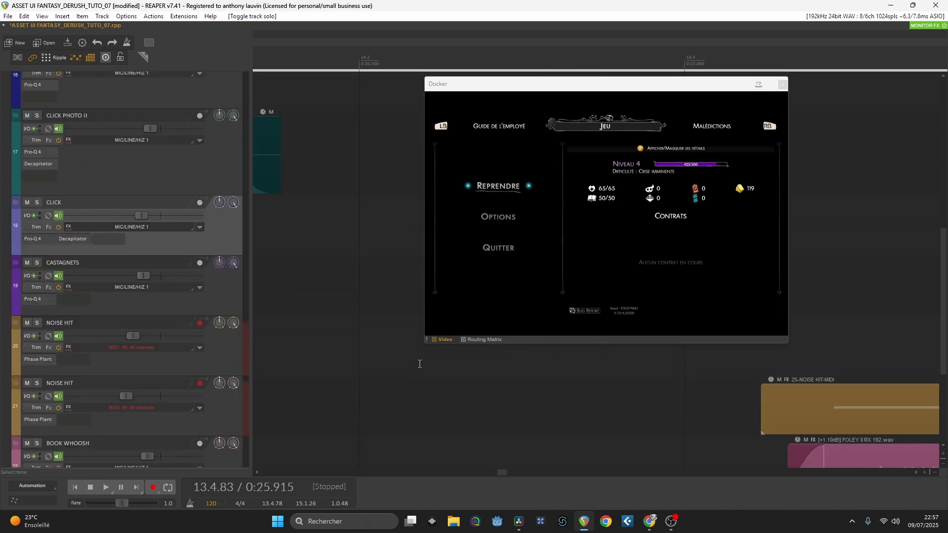
scroll(444, 367, up, 3)
scroll(444, 375, left, 4)
scroll(440, 376, left, 6)
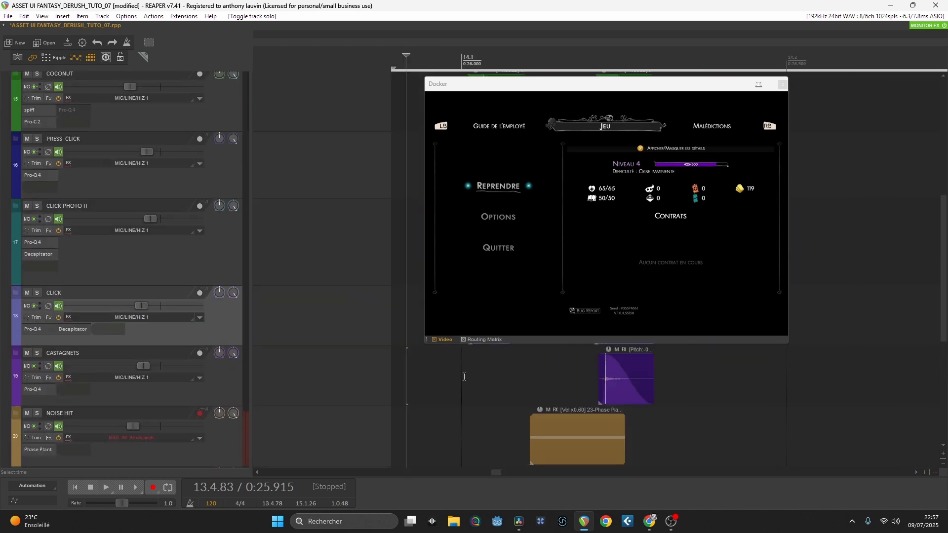
click(37, 413)
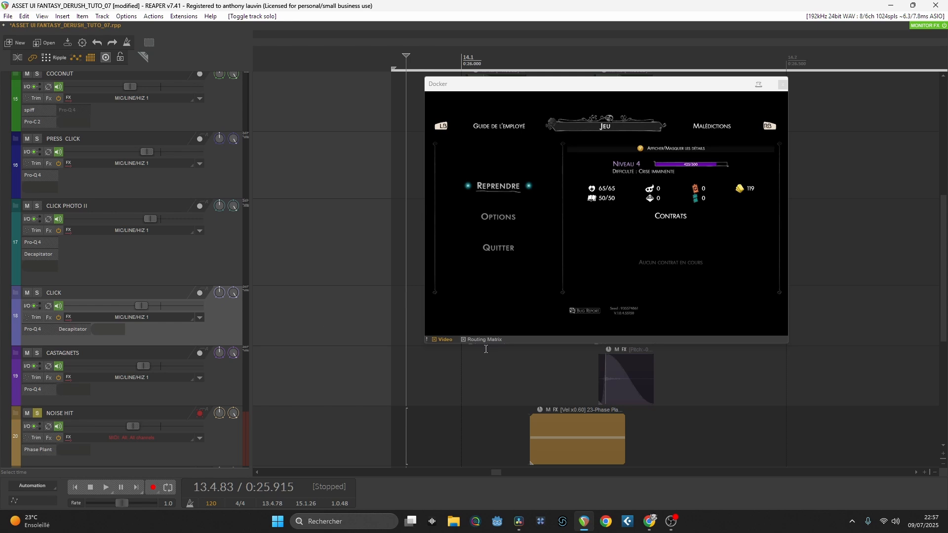
click(455, 376)
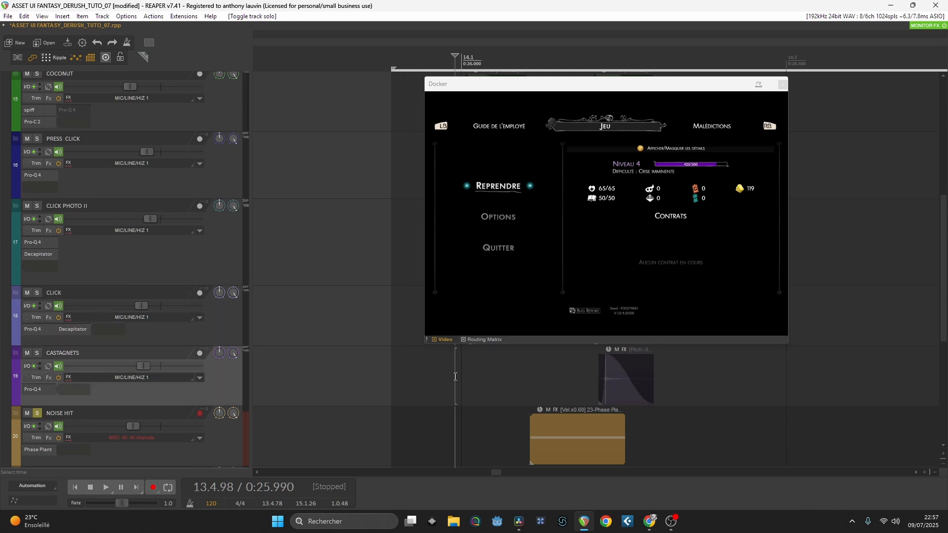
Step: Inspect the Phase Plant synth on the NOISE HIT track (track 20) and audition the soloed track against the video
click(34, 449)
drag(943, 131, 947, 130)
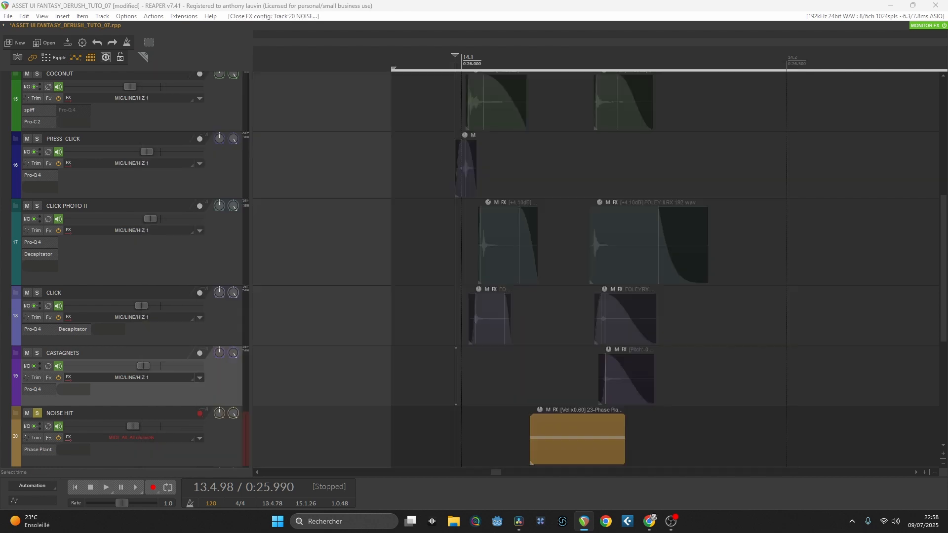
drag(947, 139, 495, 100)
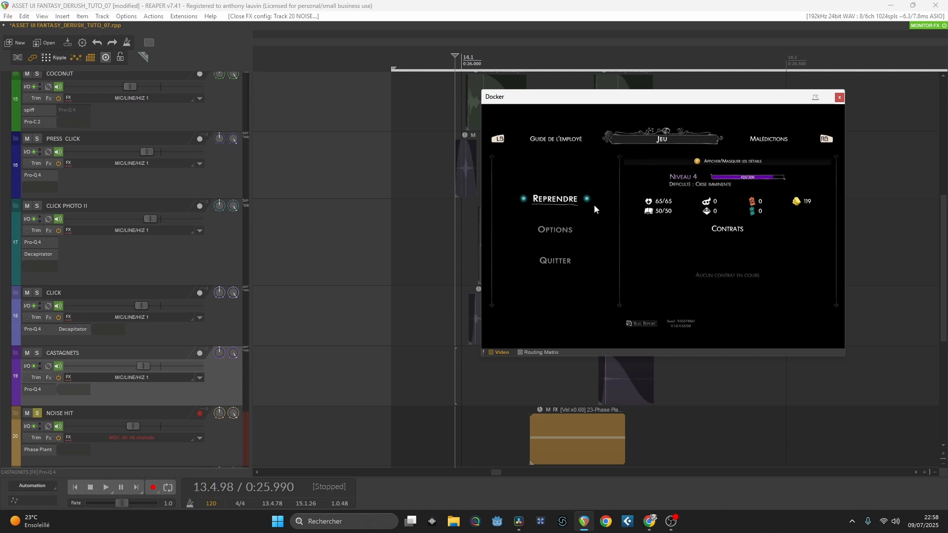
key(space)
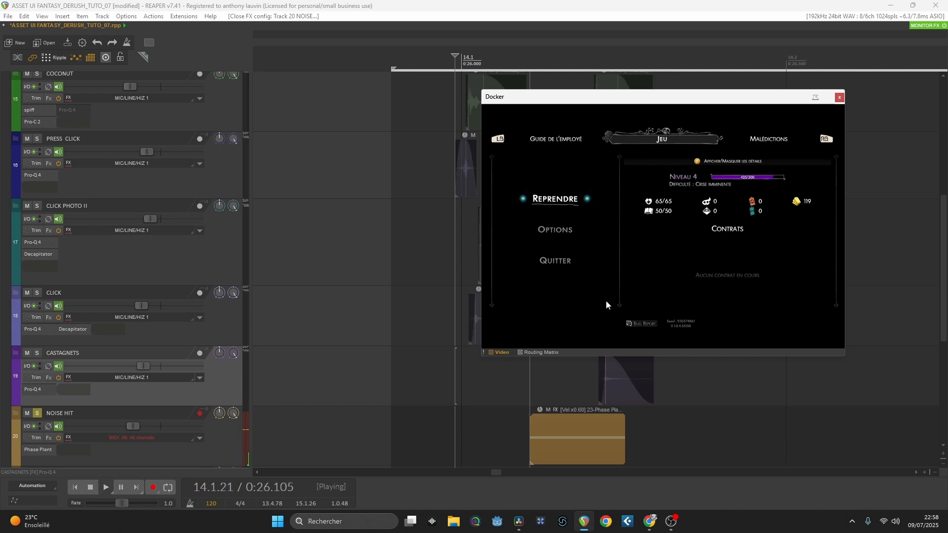
key(space)
Step: Unsolo the NOISE HIT track (track 20) and audition all layers together from just before 14.1
click(37, 414)
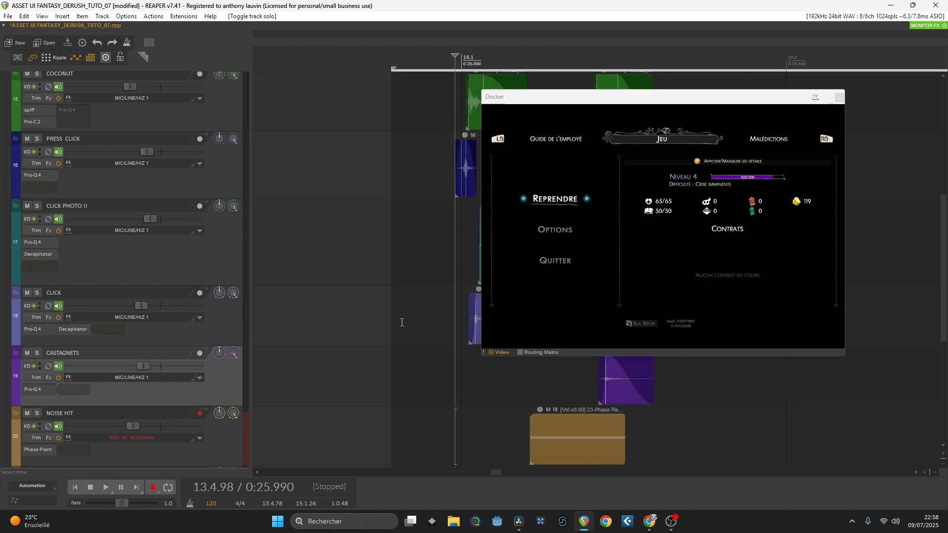
key(space)
key(space)
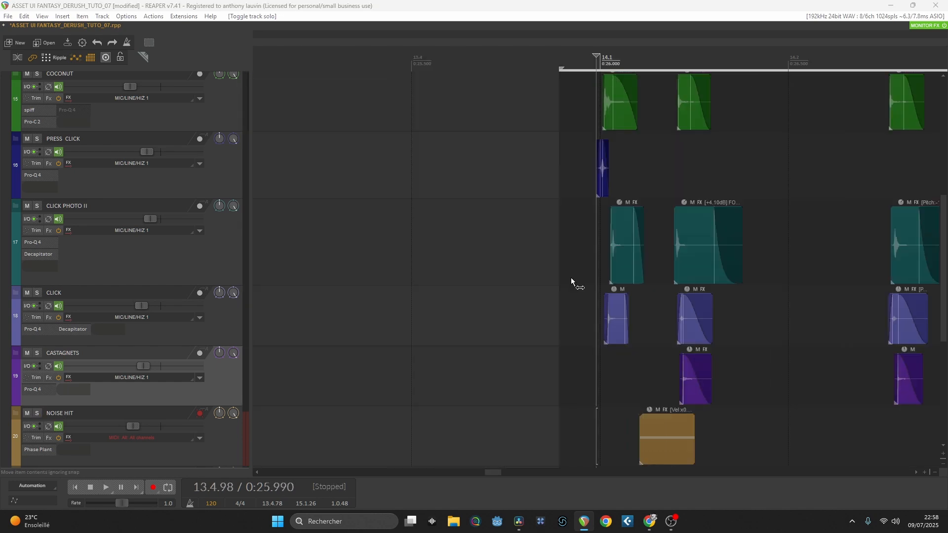
Step: Select the layered items between 14.2 and 14.3 on the COCONUT, CLICK PHOTO II, CLICK and CASTAGNETS tracks
scroll(571, 277, right, 5)
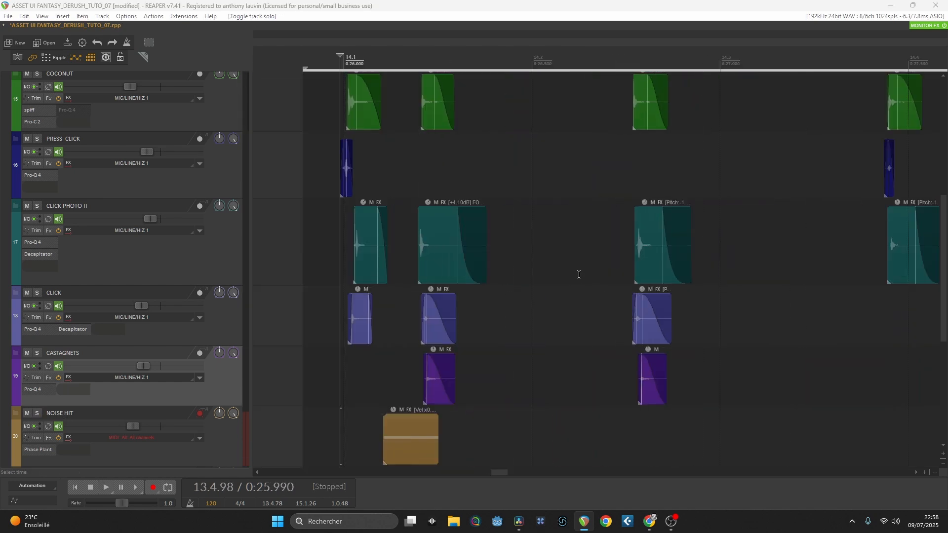
click(603, 202)
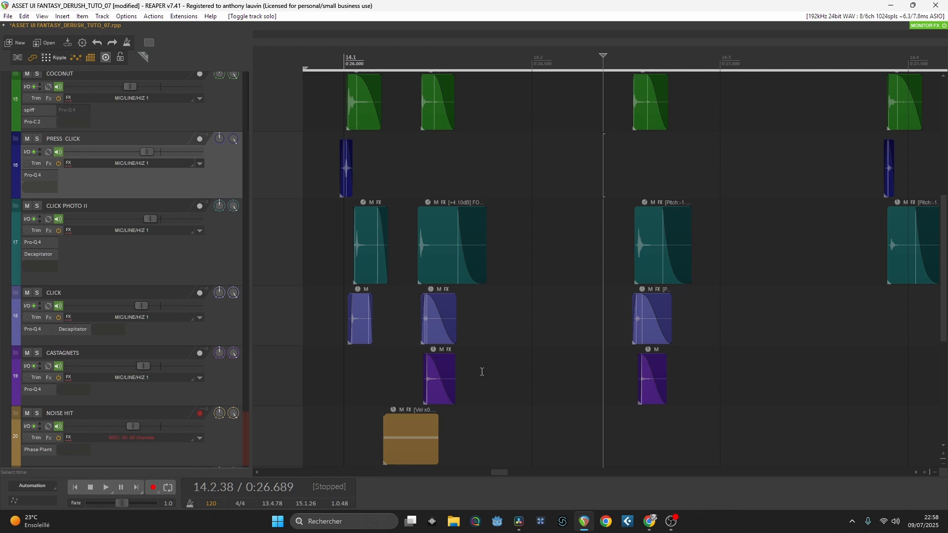
click(638, 108)
shift+click(651, 376)
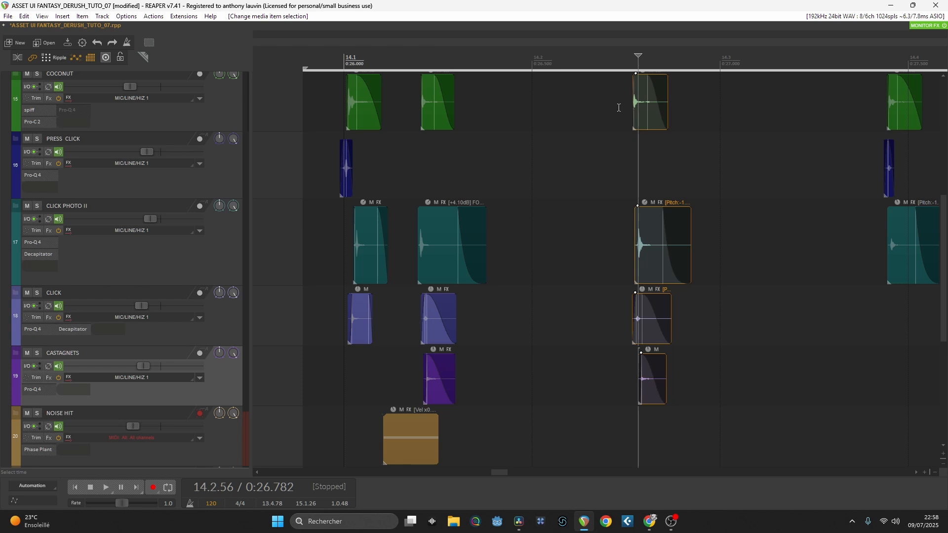
Step: Audition the layered click between 14.2 and 14.3 from 14.2.13, and clear the item selection
click(555, 58)
key(space)
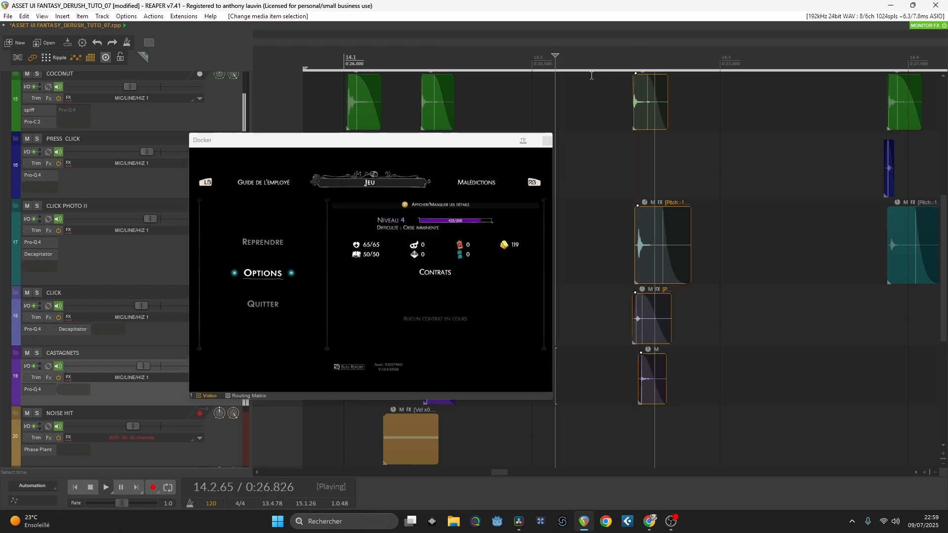
key(space)
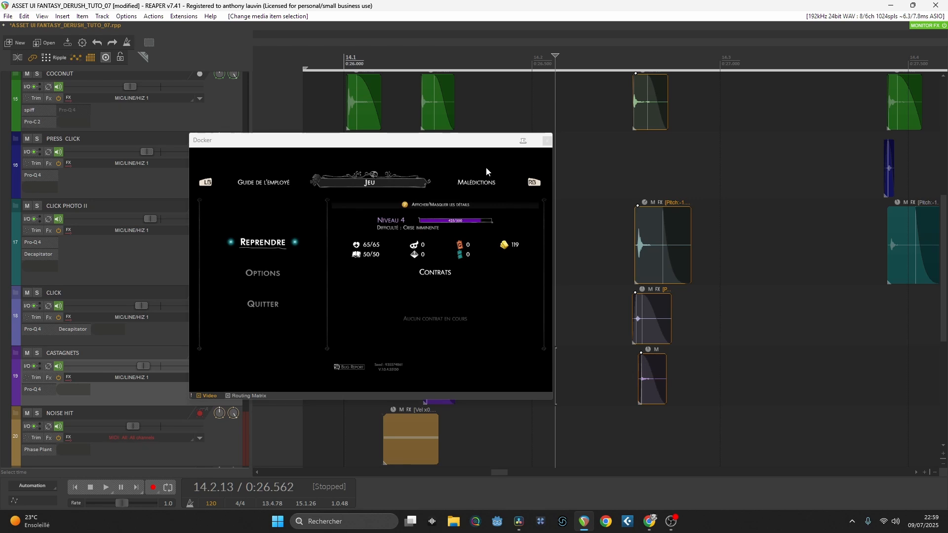
click(607, 101)
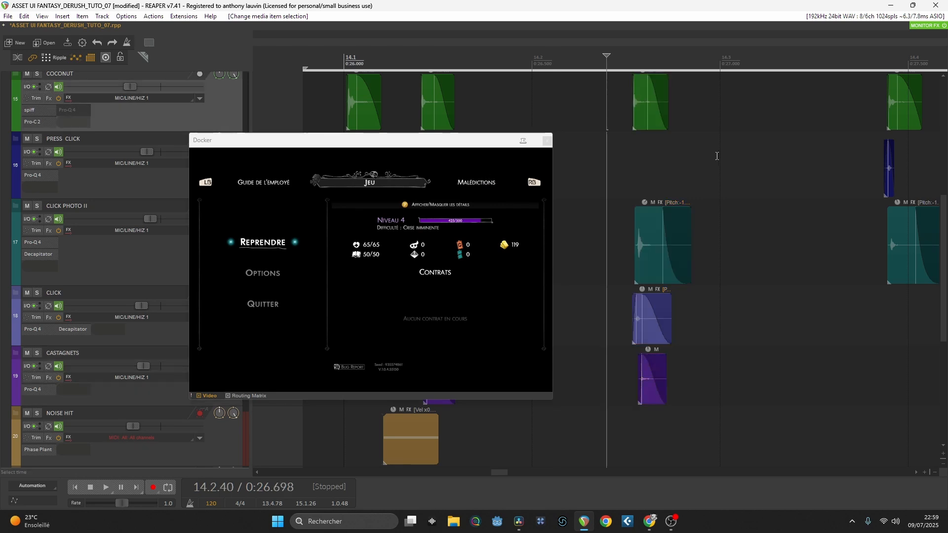
Step: Reposition the video window and place the edit cursor at 14.3.77, just before the layered items near 14.4
click(324, 99)
drag(392, 144, 524, 155)
scroll(781, 241, right, 2)
drag(591, 148, 555, 145)
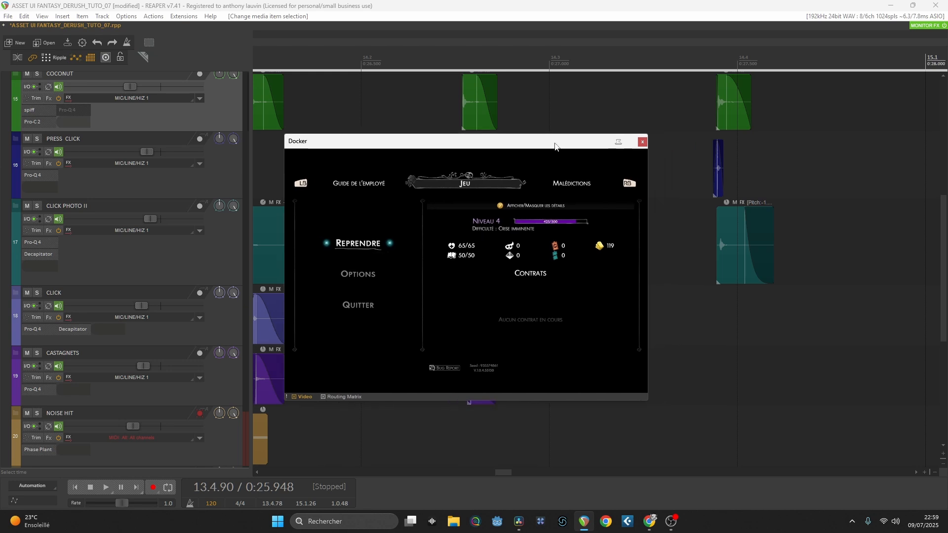
click(695, 147)
scroll(731, 188, up, 3)
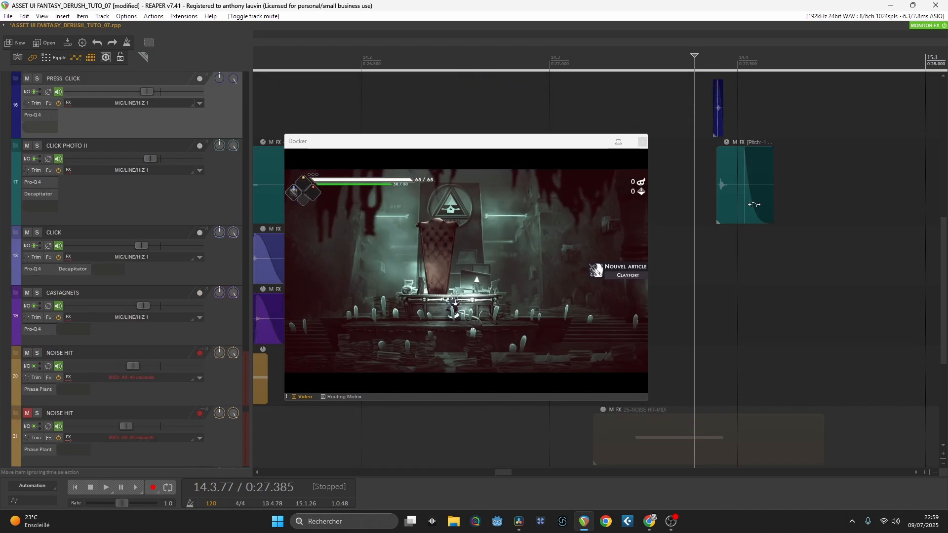
scroll(745, 208, up, 1)
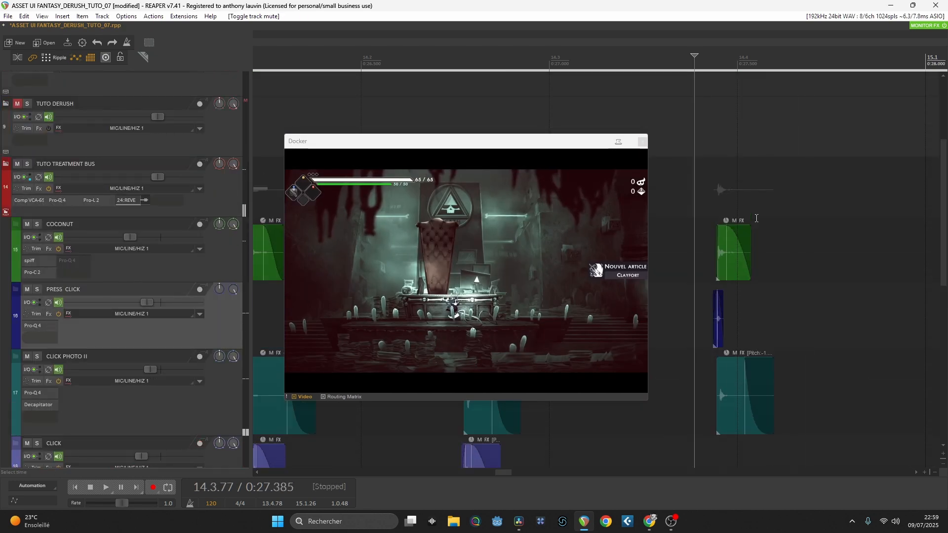
Step: Place the edit cursor at 14.3.24 and move the video window clear of the NOISE HIT and BOOK WHOOSH items
drag(629, 66, 624, 65)
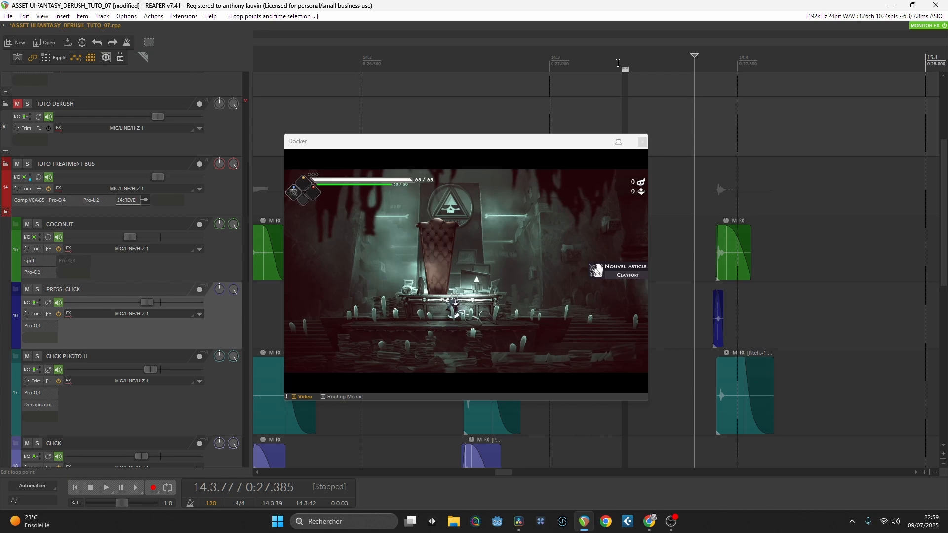
click(594, 64)
scroll(673, 196, down, 4)
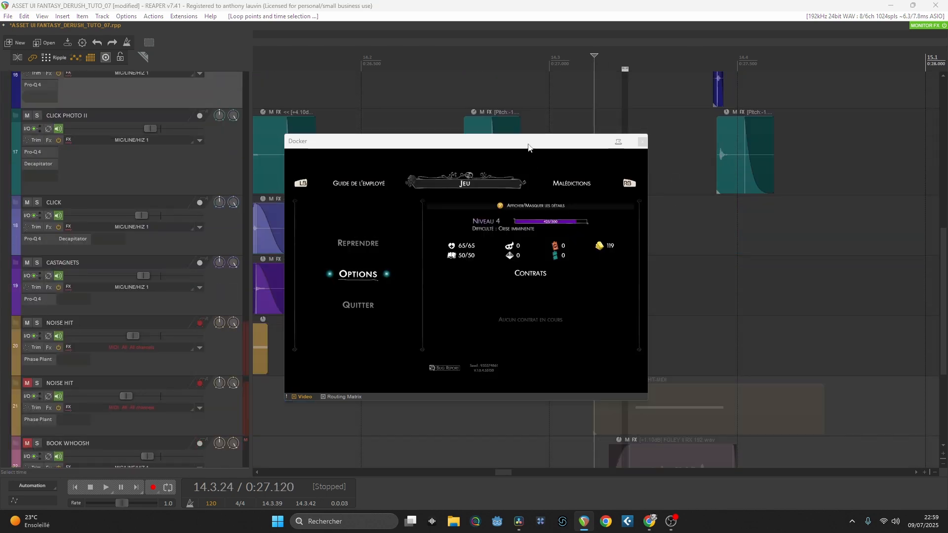
drag(528, 143, 532, 63)
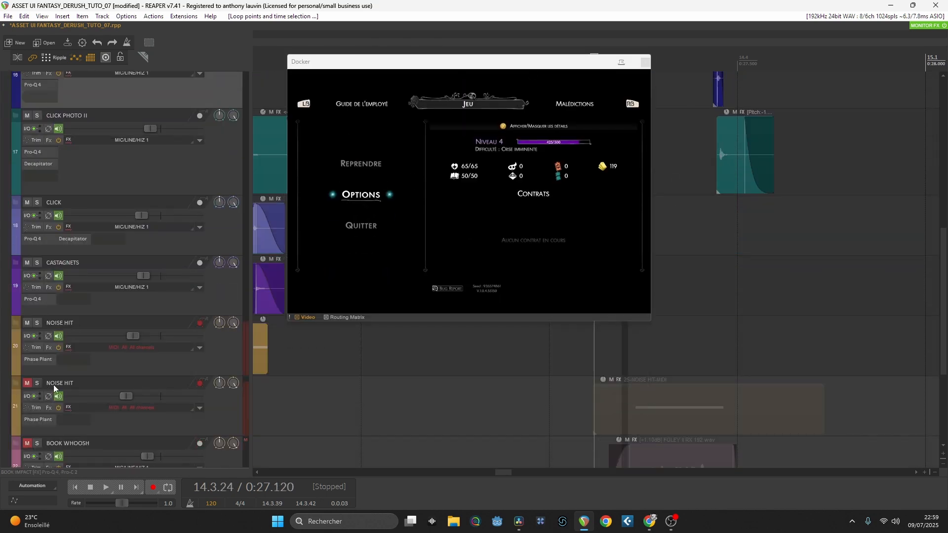
Step: Solo the second NOISE HIT track (track 21) and audition it from 14.3.24
click(37, 383)
key(space)
key(space)
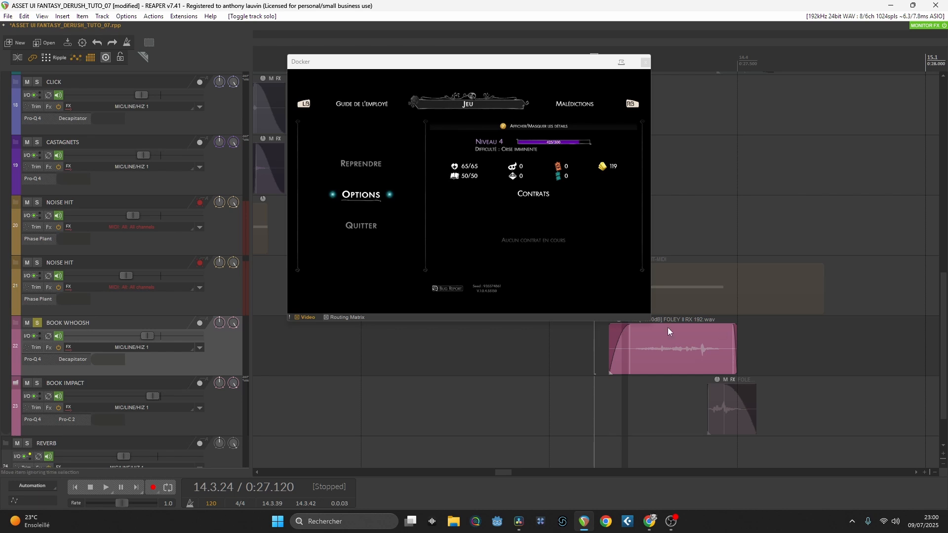
Step: Audition the soloed BOOK WHOOSH track twice from 14.3.24
key(space)
key(space)
key(space)
key(space)
Step: Switch the solo from BOOK WHOOSH to the BOOK IMPACT track and audition it twice from 14.3.24
click(37, 323)
click(37, 383)
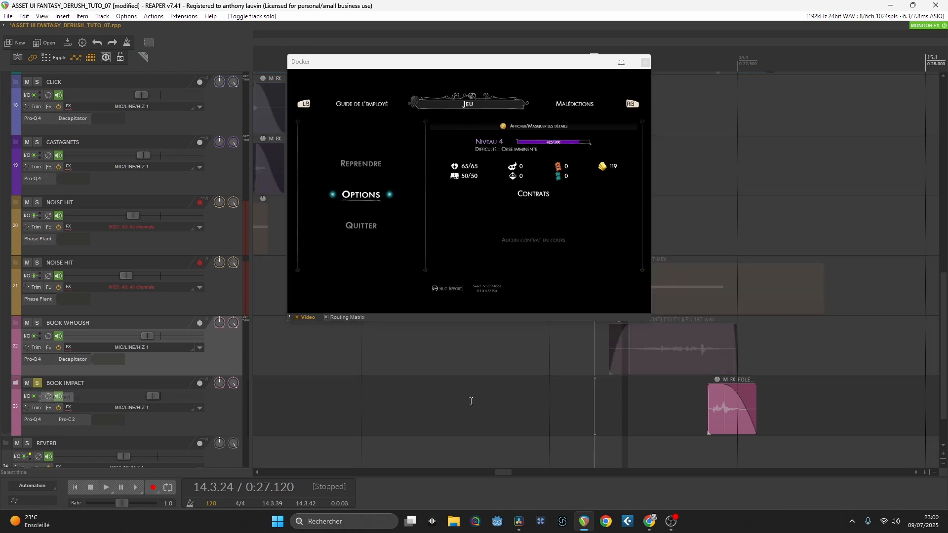
key(space)
key(space)
key(space)
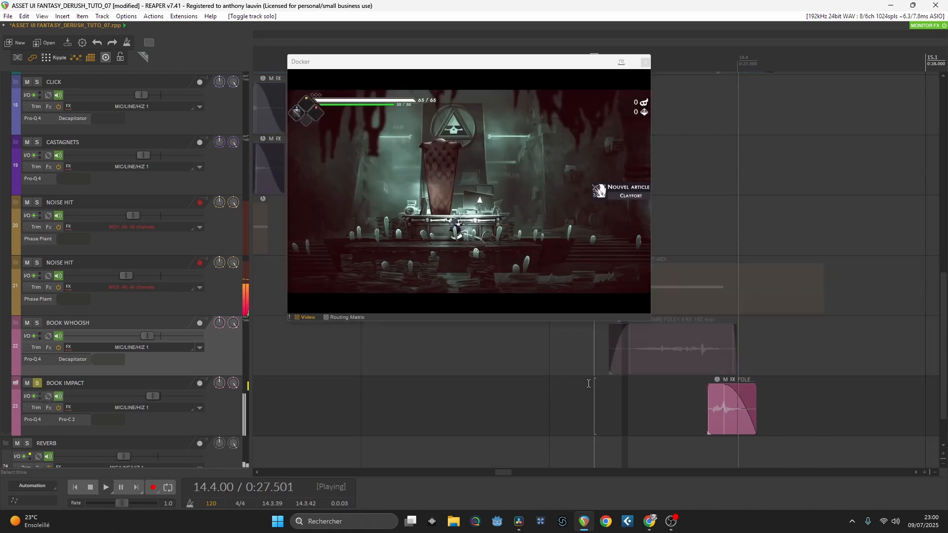
key(space)
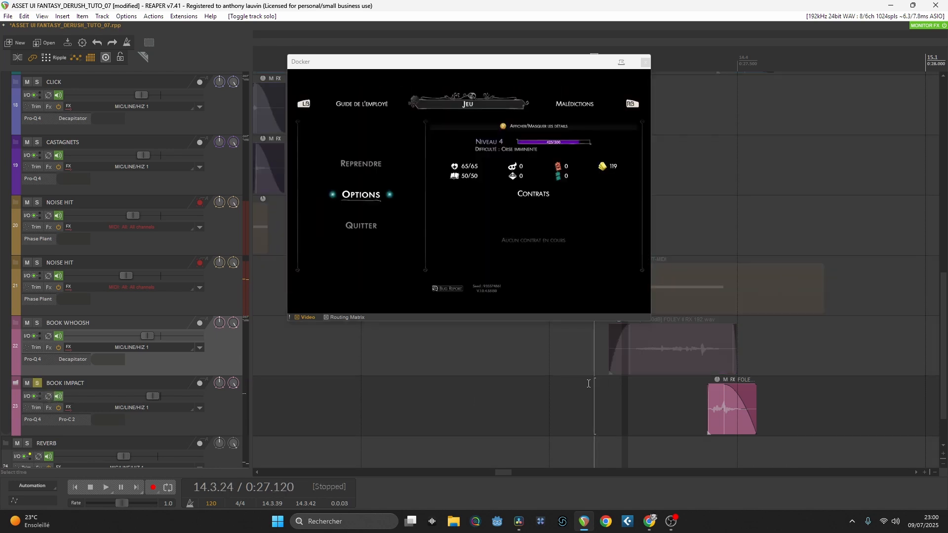
Step: Unsolo the BOOK IMPACT track and audition the full mix against the video from just before 14.1
click(38, 383)
click(532, 367)
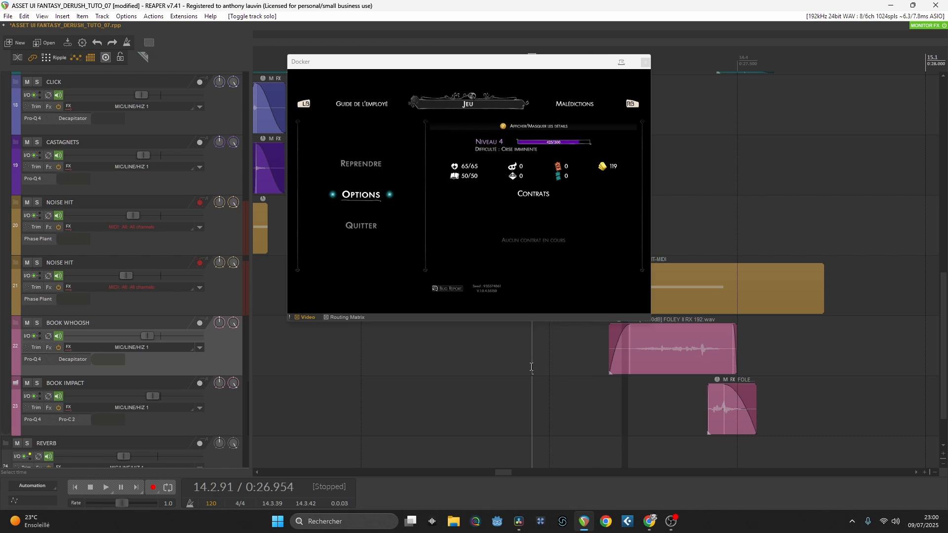
key(space)
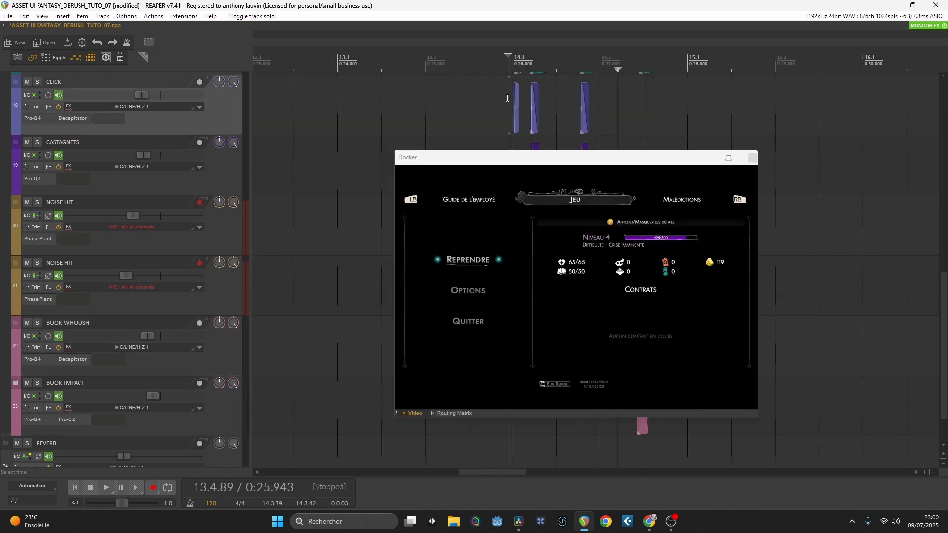
key(space)
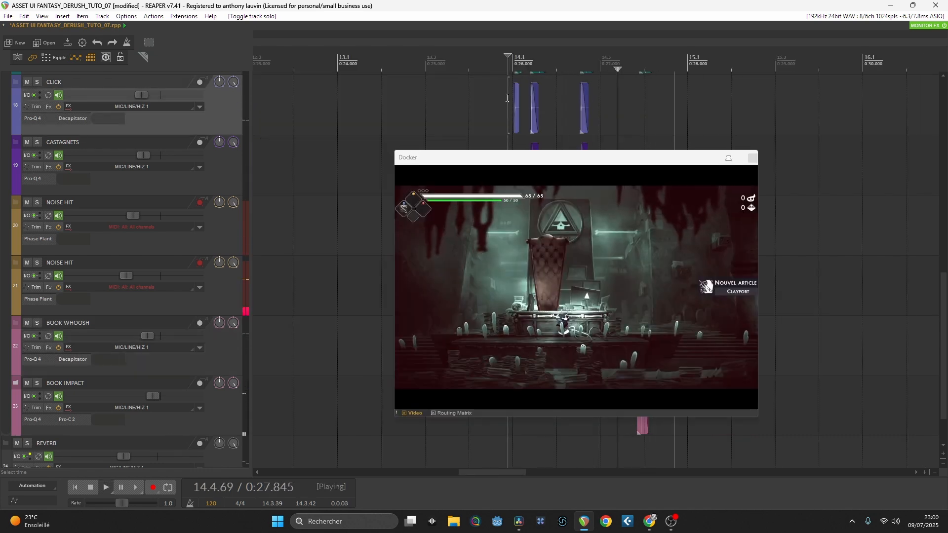
key(space)
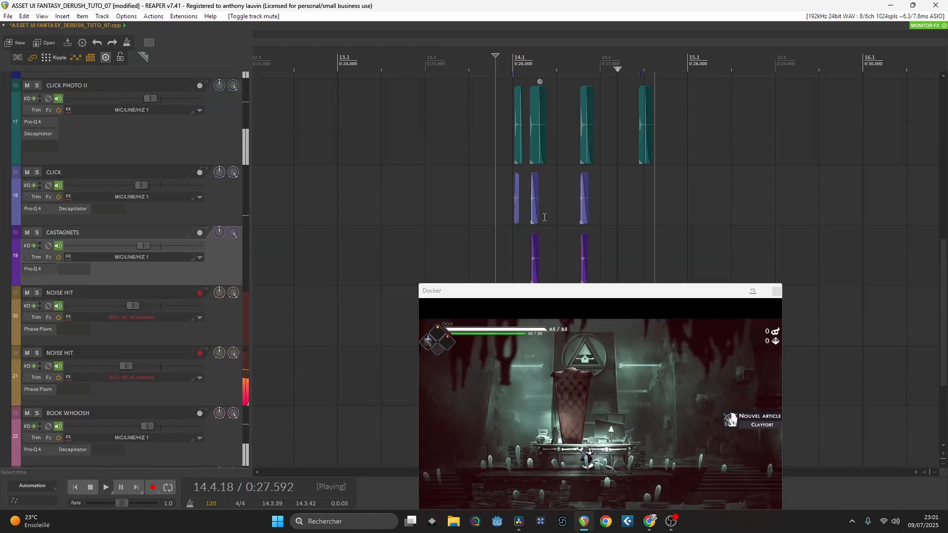
Step: Unmute and solo the REVERB track and inspect its ValhallaRoom settings with the video window moved aside
drag(523, 296, 528, 135)
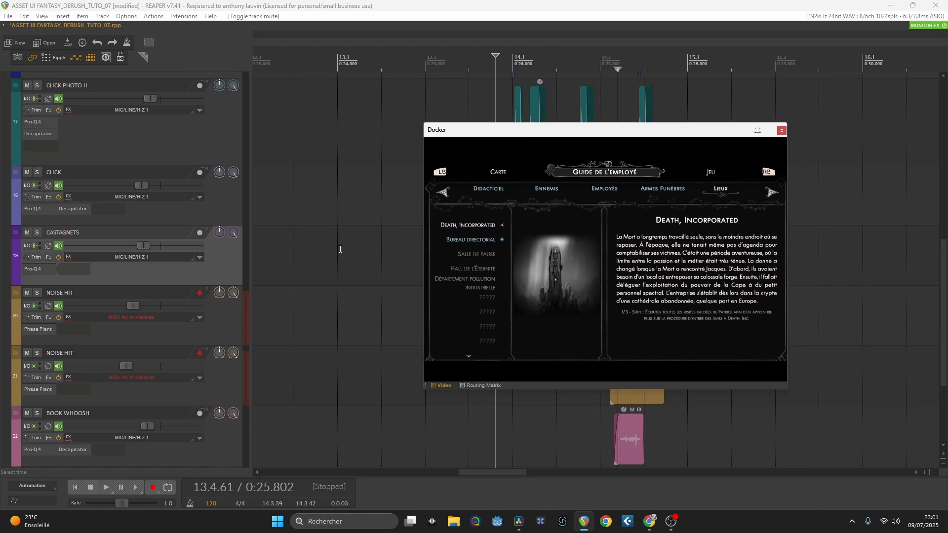
scroll(148, 297, down, 3)
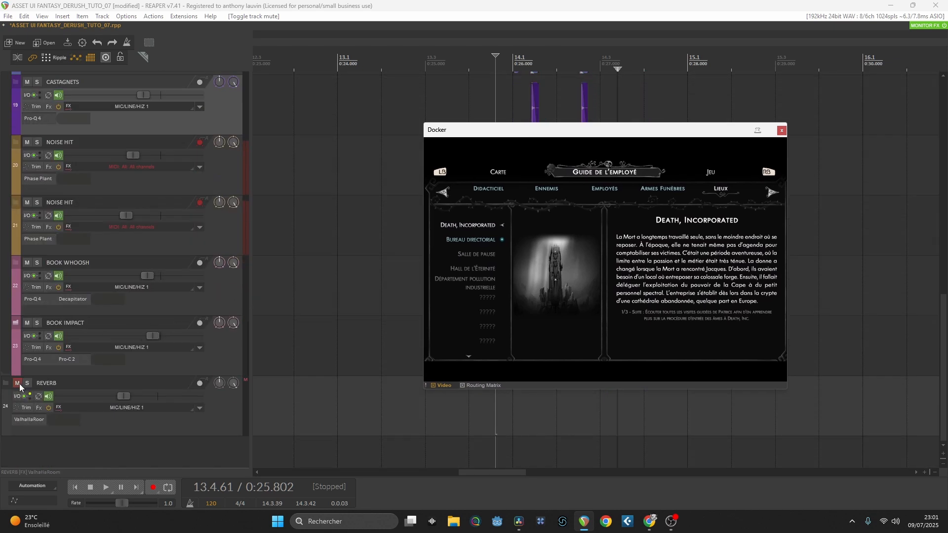
click(18, 383)
click(27, 383)
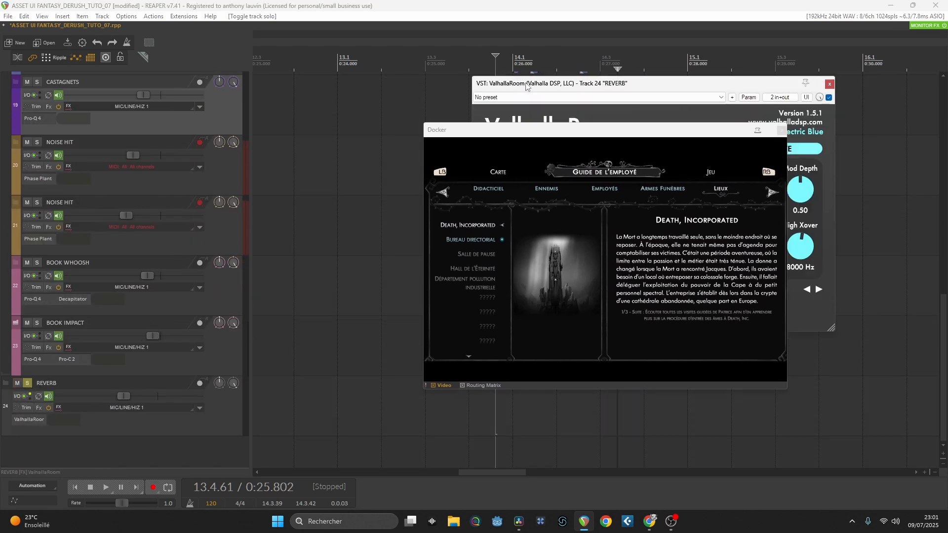
drag(527, 86, 326, 126)
drag(543, 135, 746, 84)
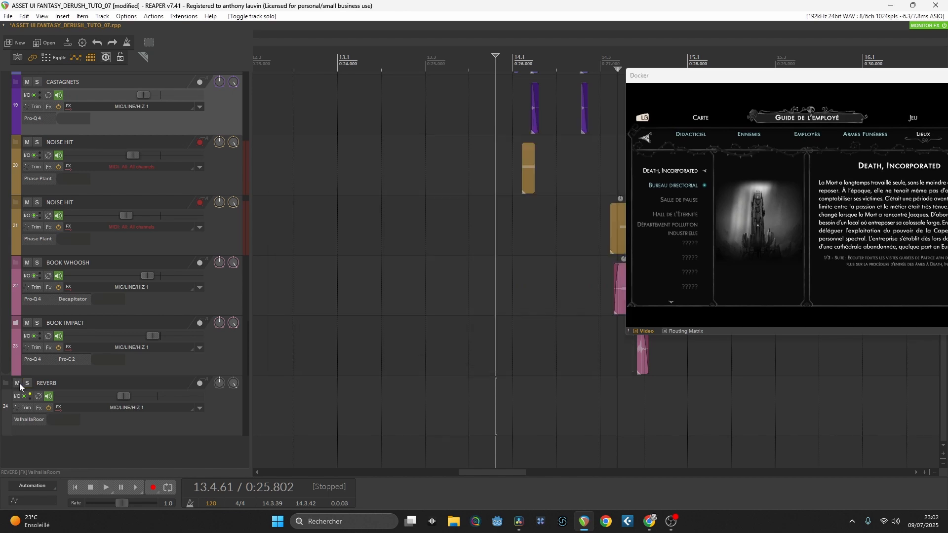
Step: Mute the REVERB track and audition the dry mix against the video from 13.4.61
click(18, 384)
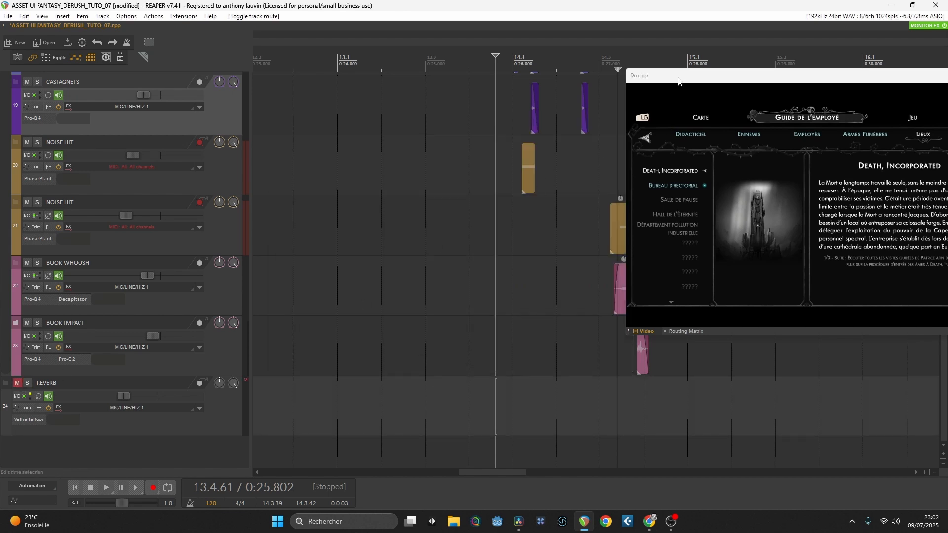
drag(678, 81, 421, 161)
key(space)
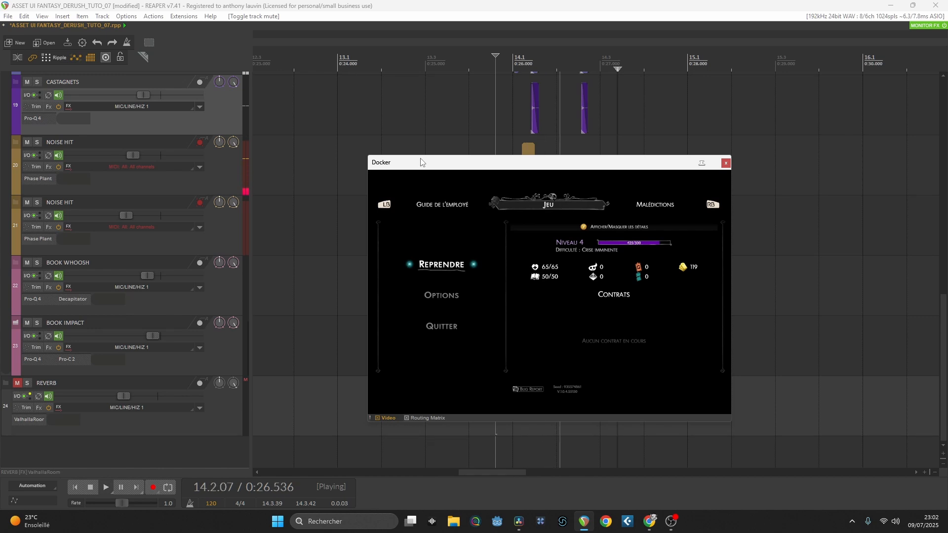
key(space)
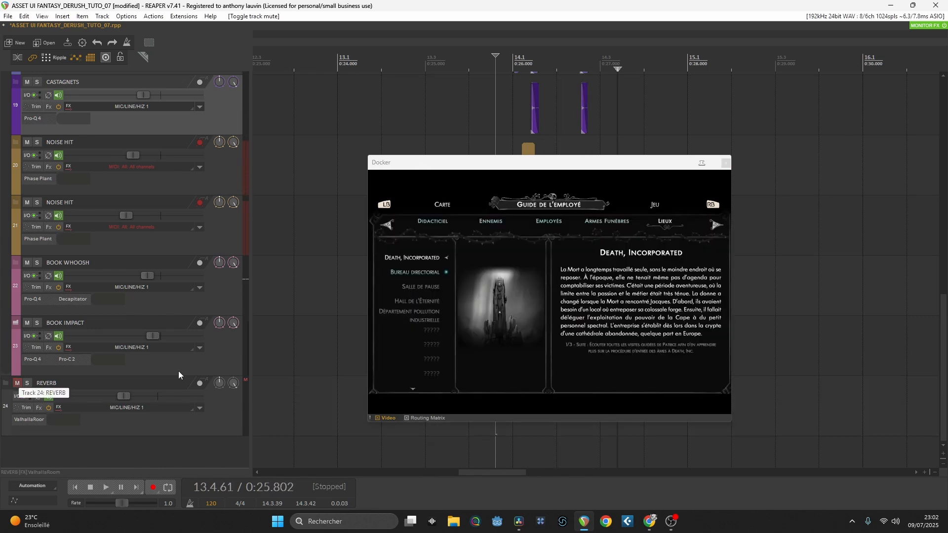
Step: Unmute the REVERB track, audition the mix with reverb from 13.4.61 and move the edit cursor to 14.1
key(space)
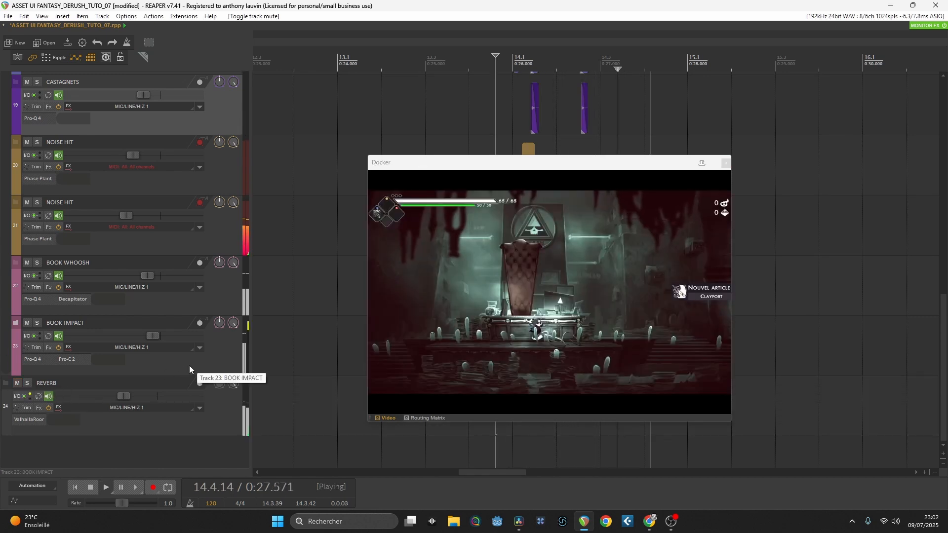
key(space)
key(Right)
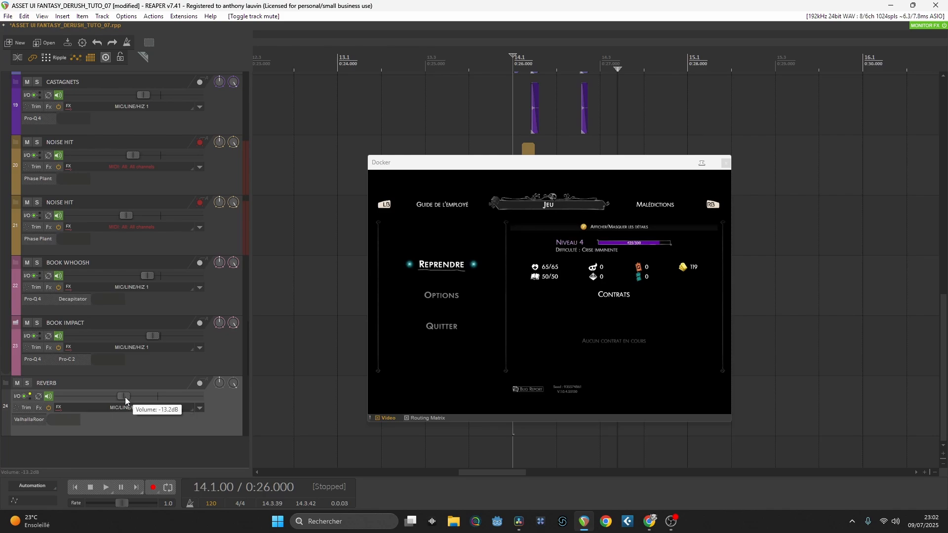